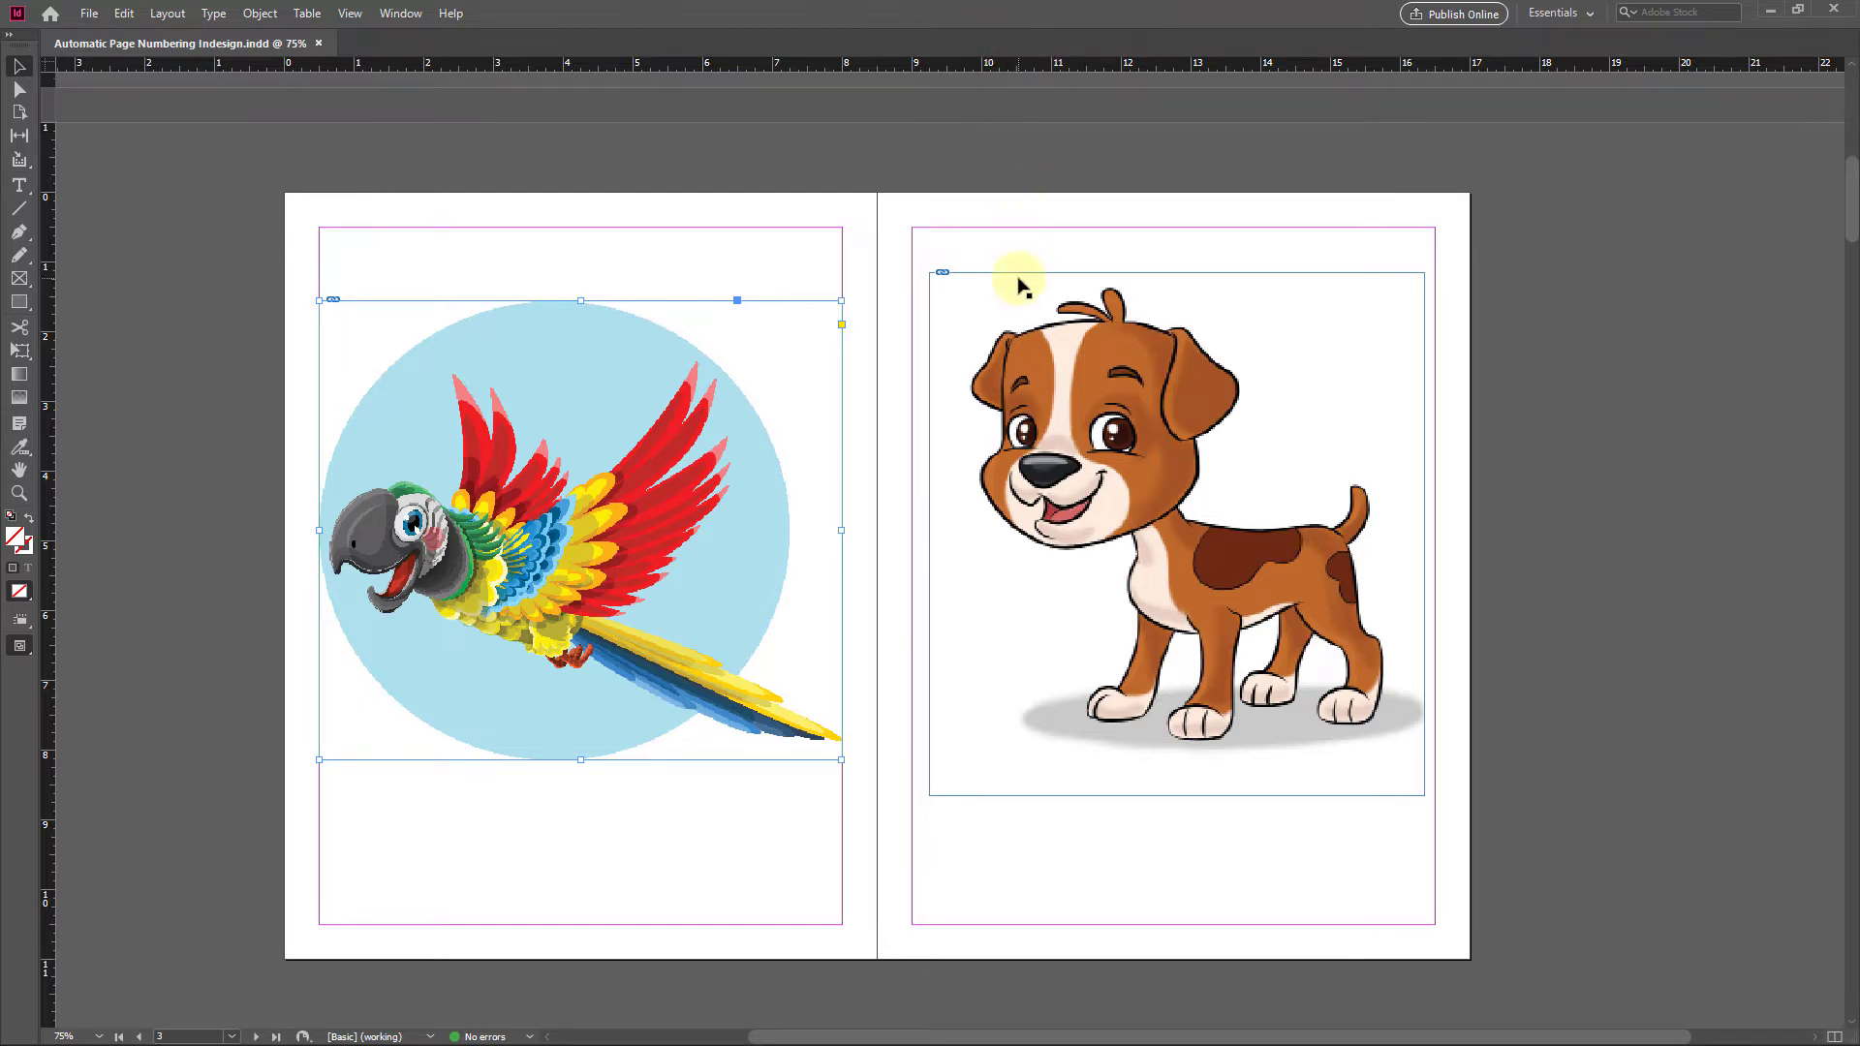
Show the document's page overview and open the right-hand page of A-Master for editing.
{"action": "left_click", "coordinate": [397, 18]}
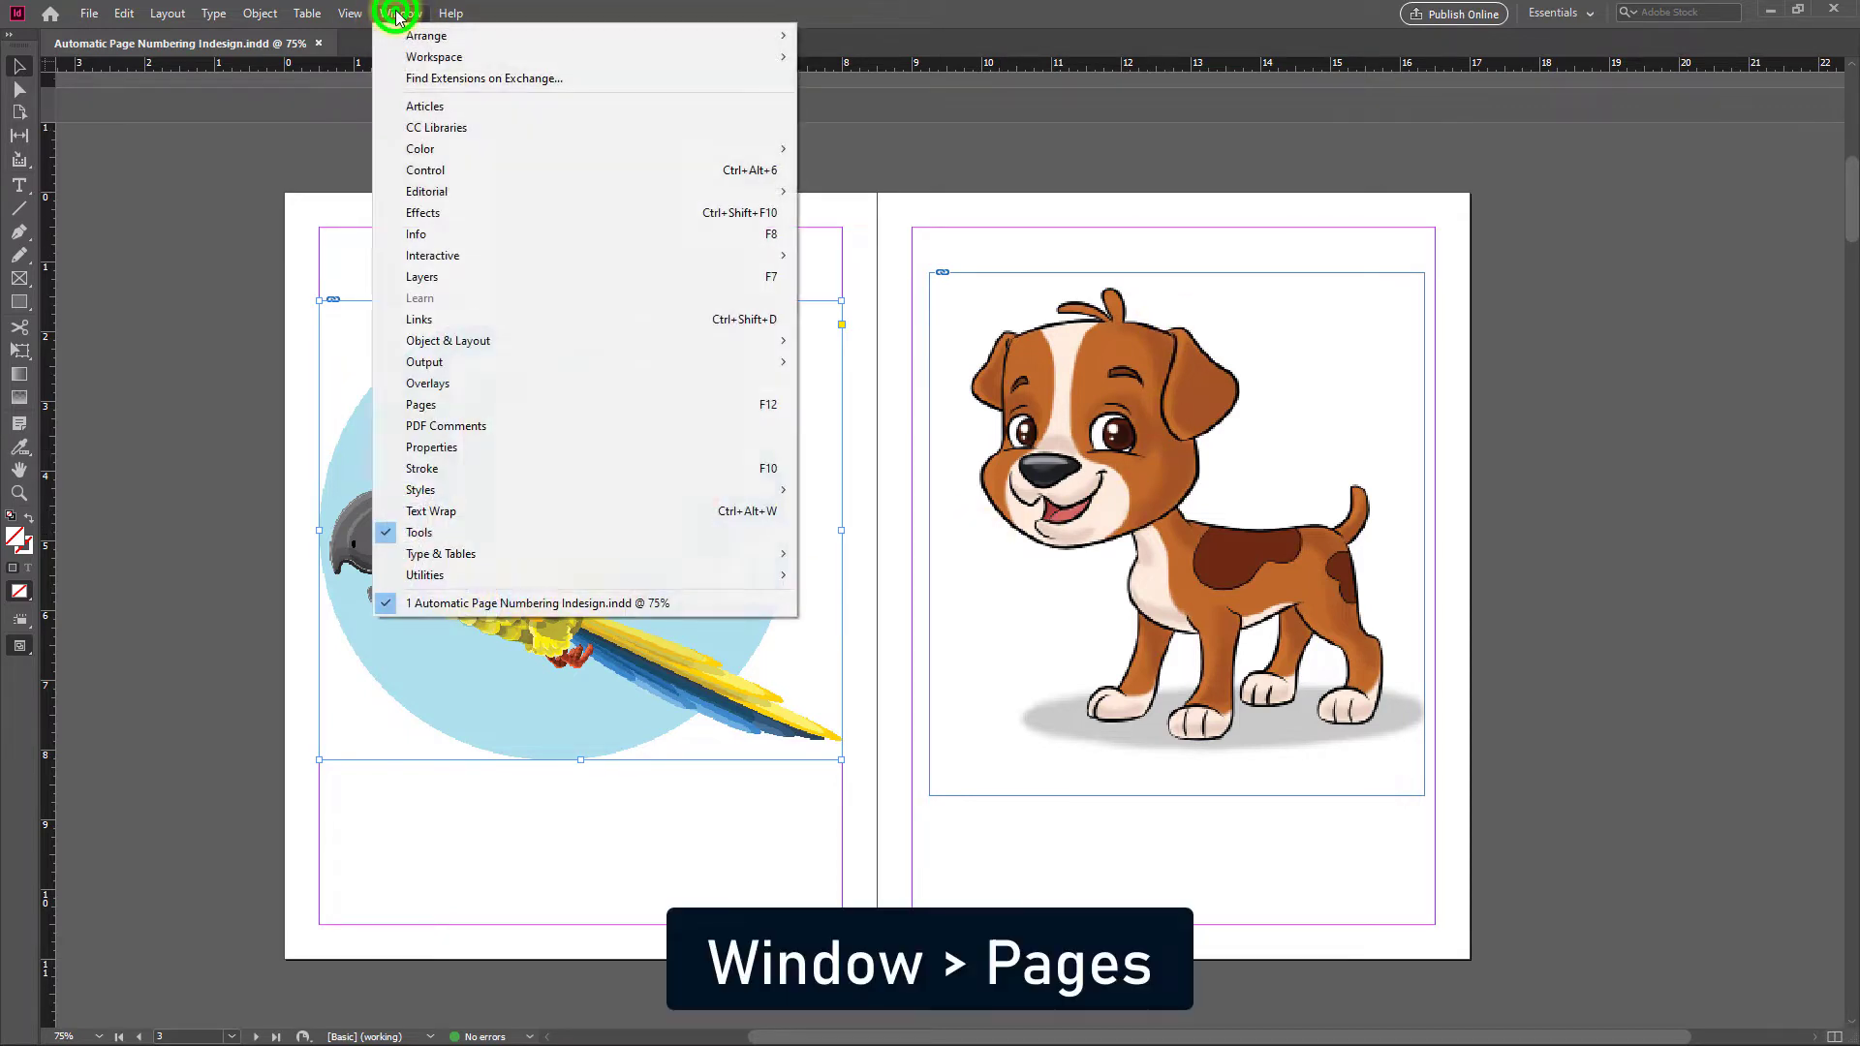
{"action": "left_click", "coordinate": [419, 407]}
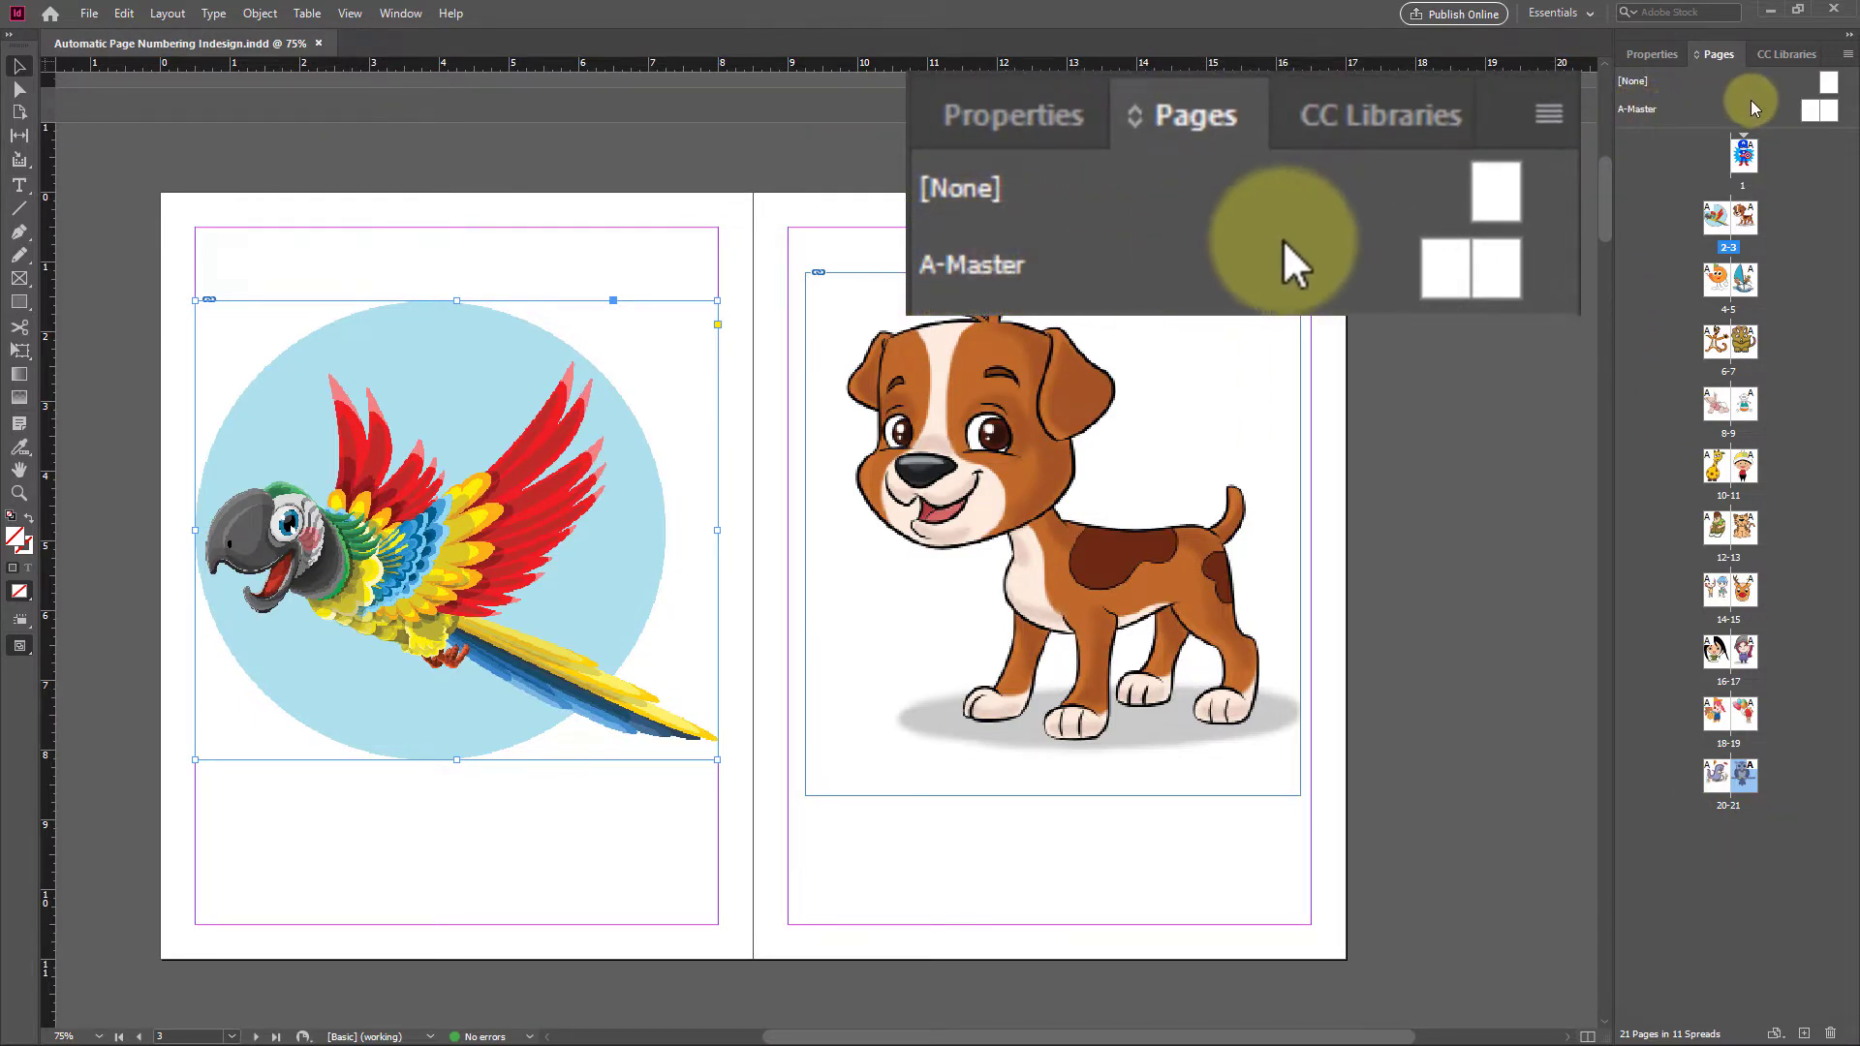
{"action": "left_click", "coordinate": [1829, 110]}
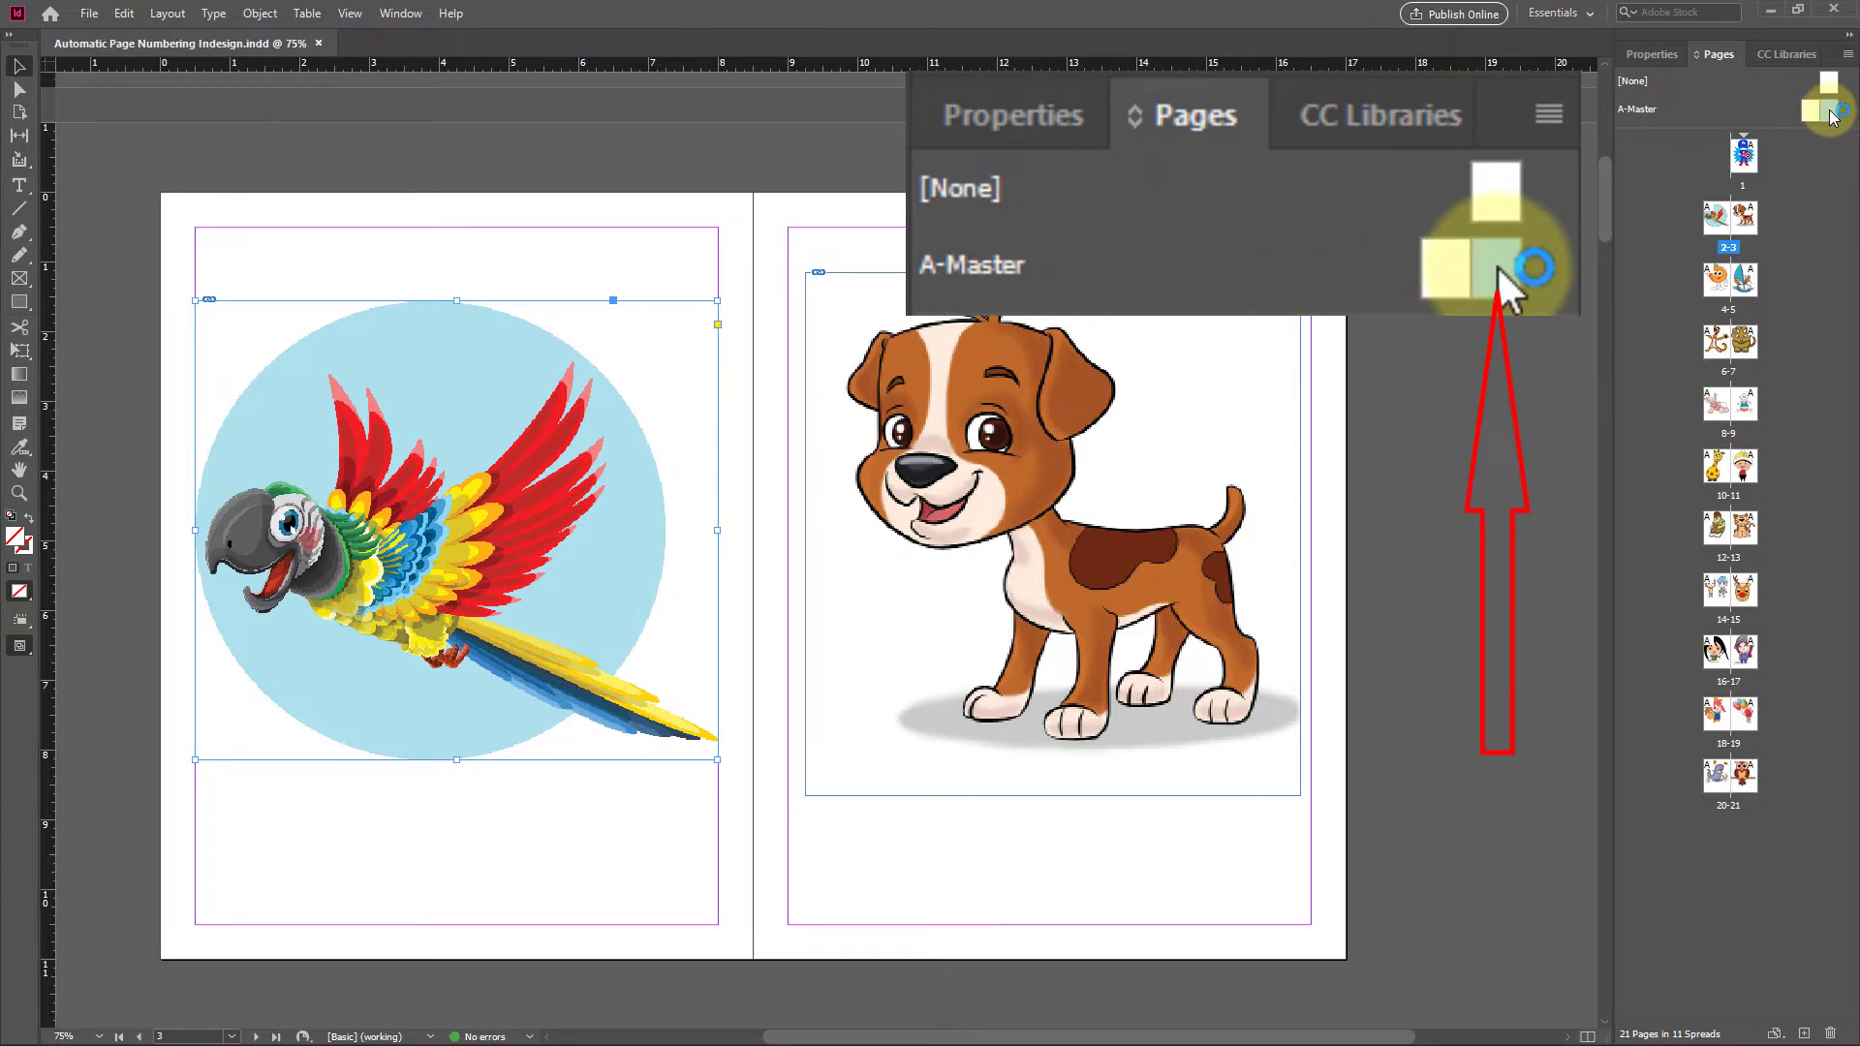
{"action": "double_click", "coordinate": [1830, 110]}
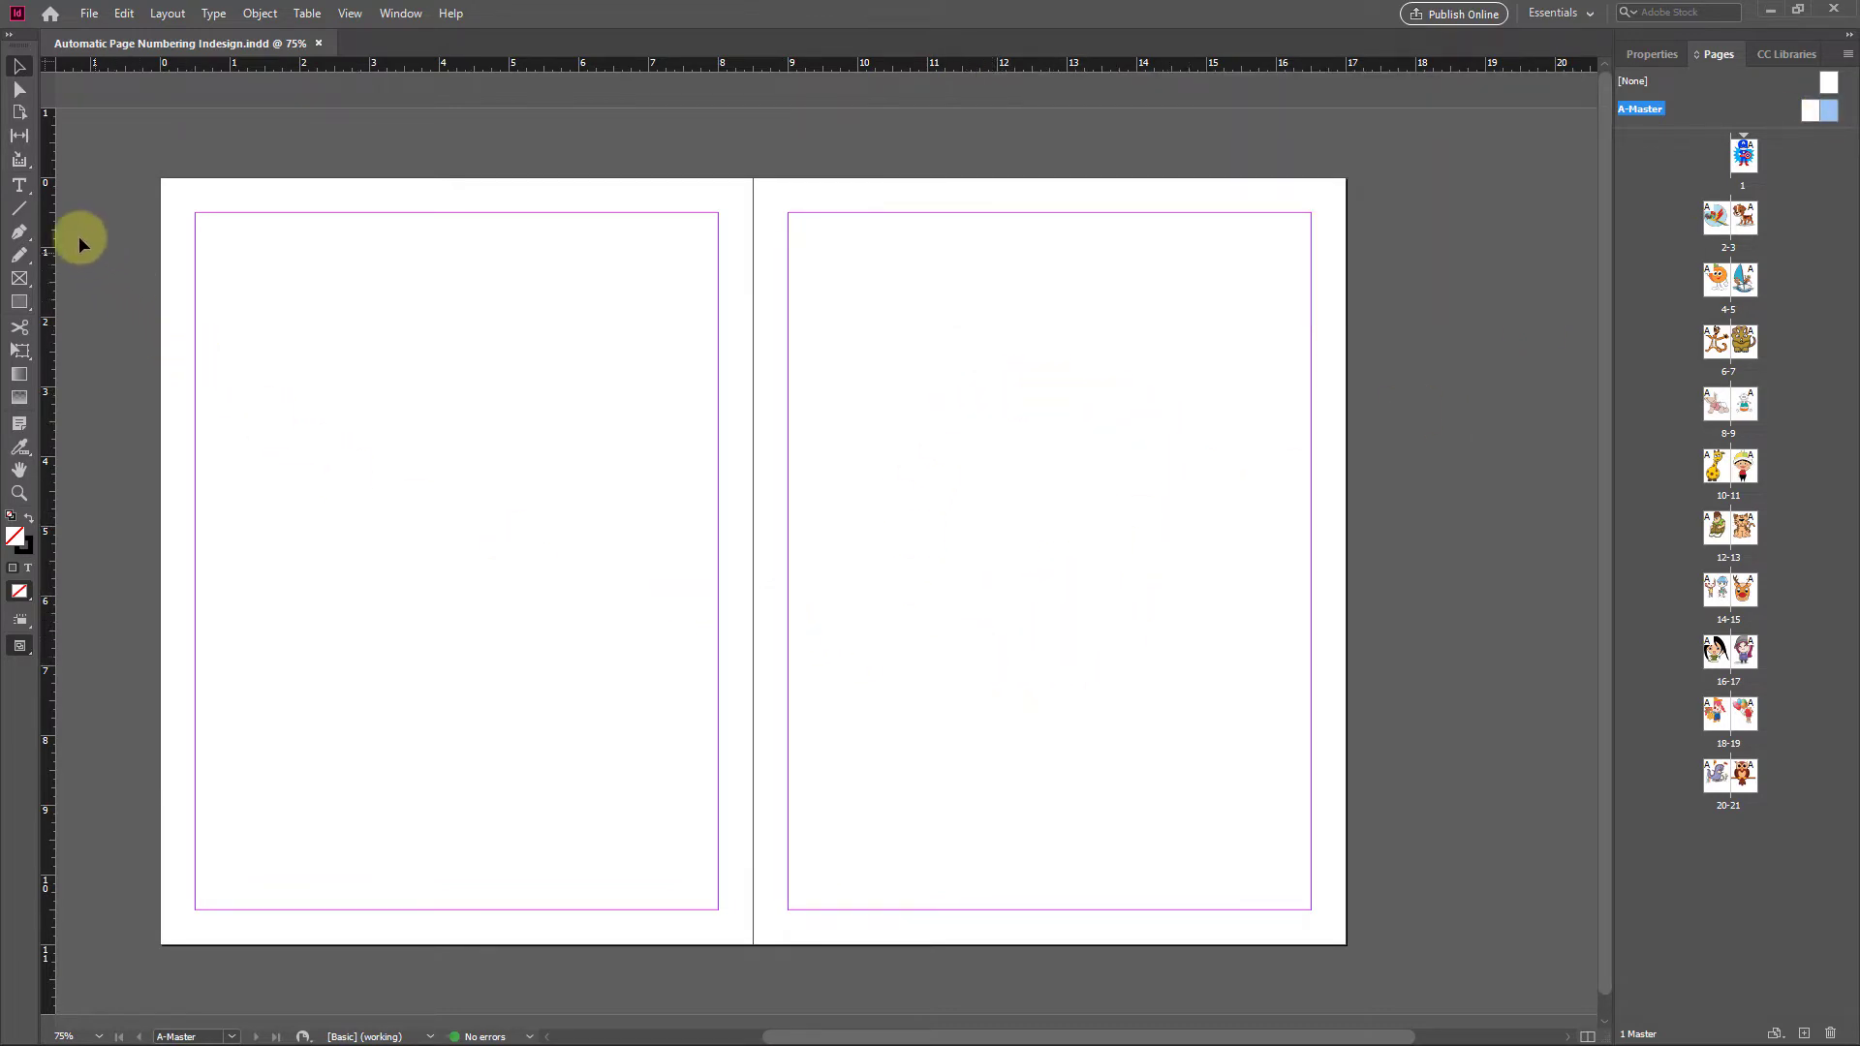
Draw a text frame about 2.6 by 2 in in the lower part of the right-hand master page.
{"action": "left_click", "coordinate": [20, 187]}
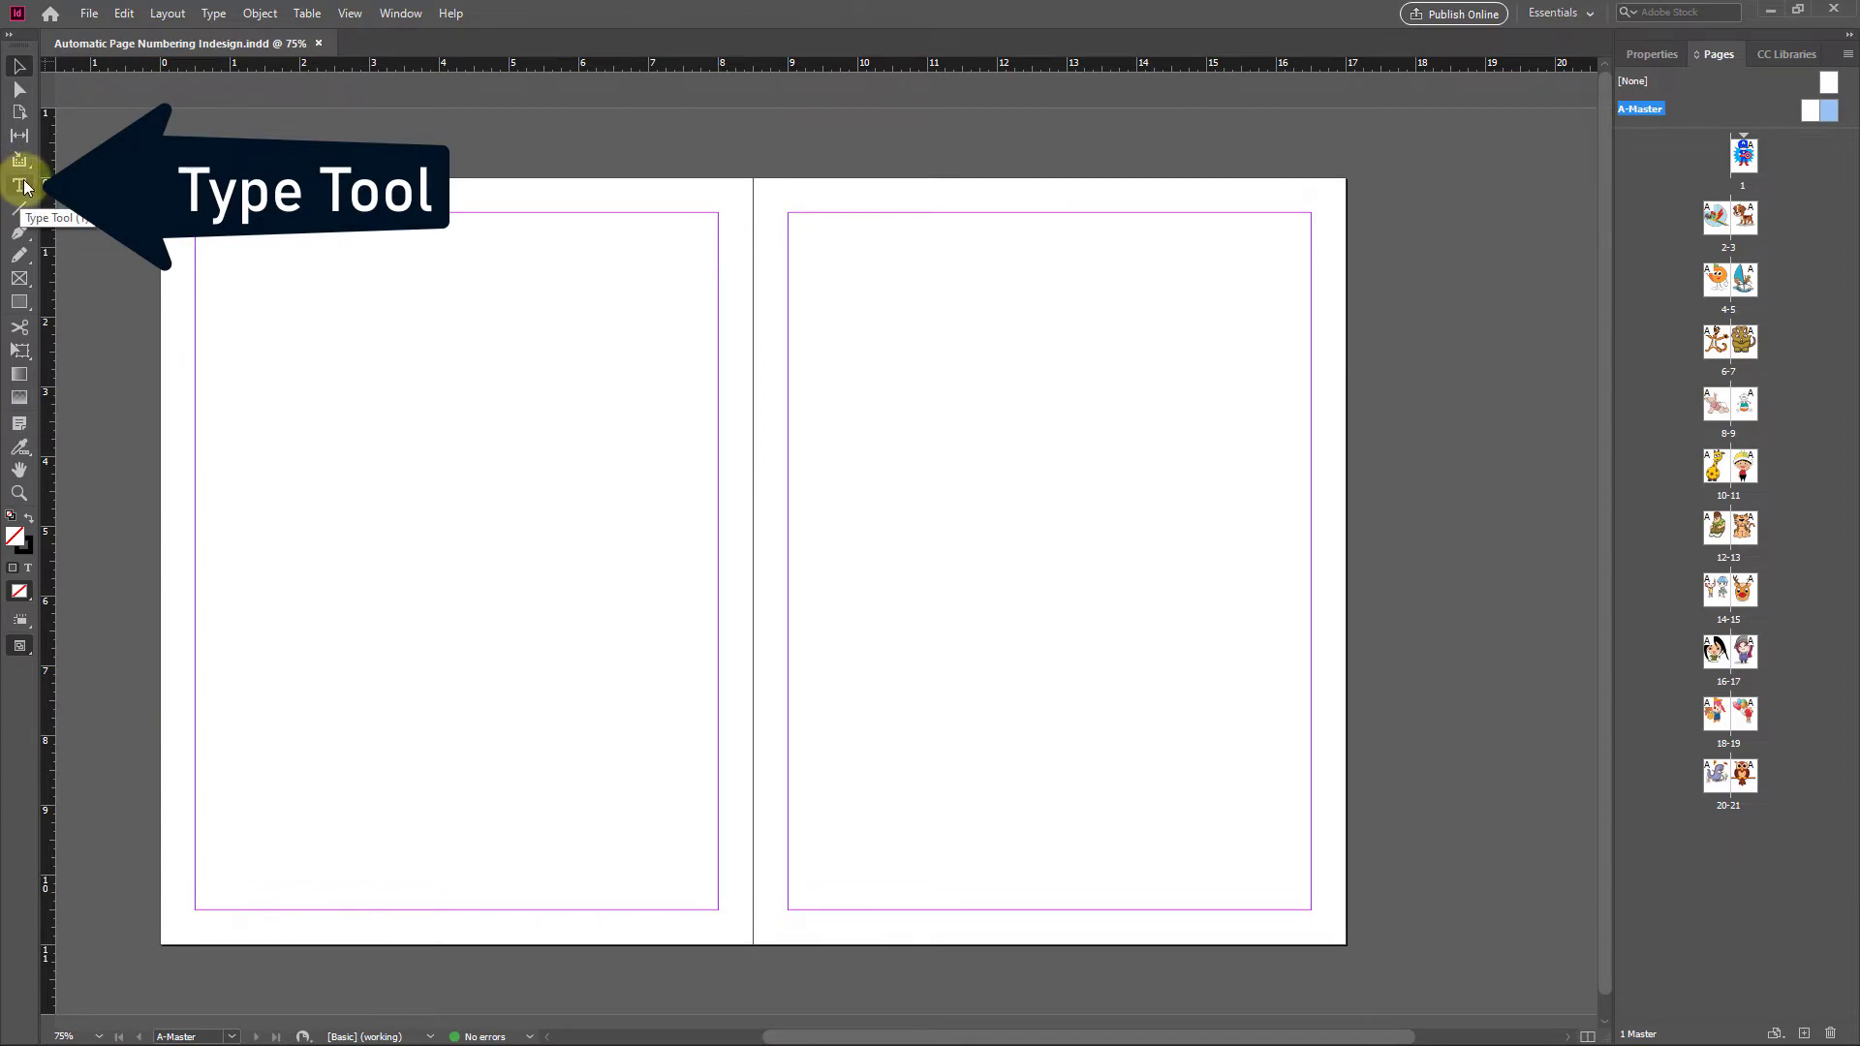
{"action": "left_click", "coordinate": [22, 186]}
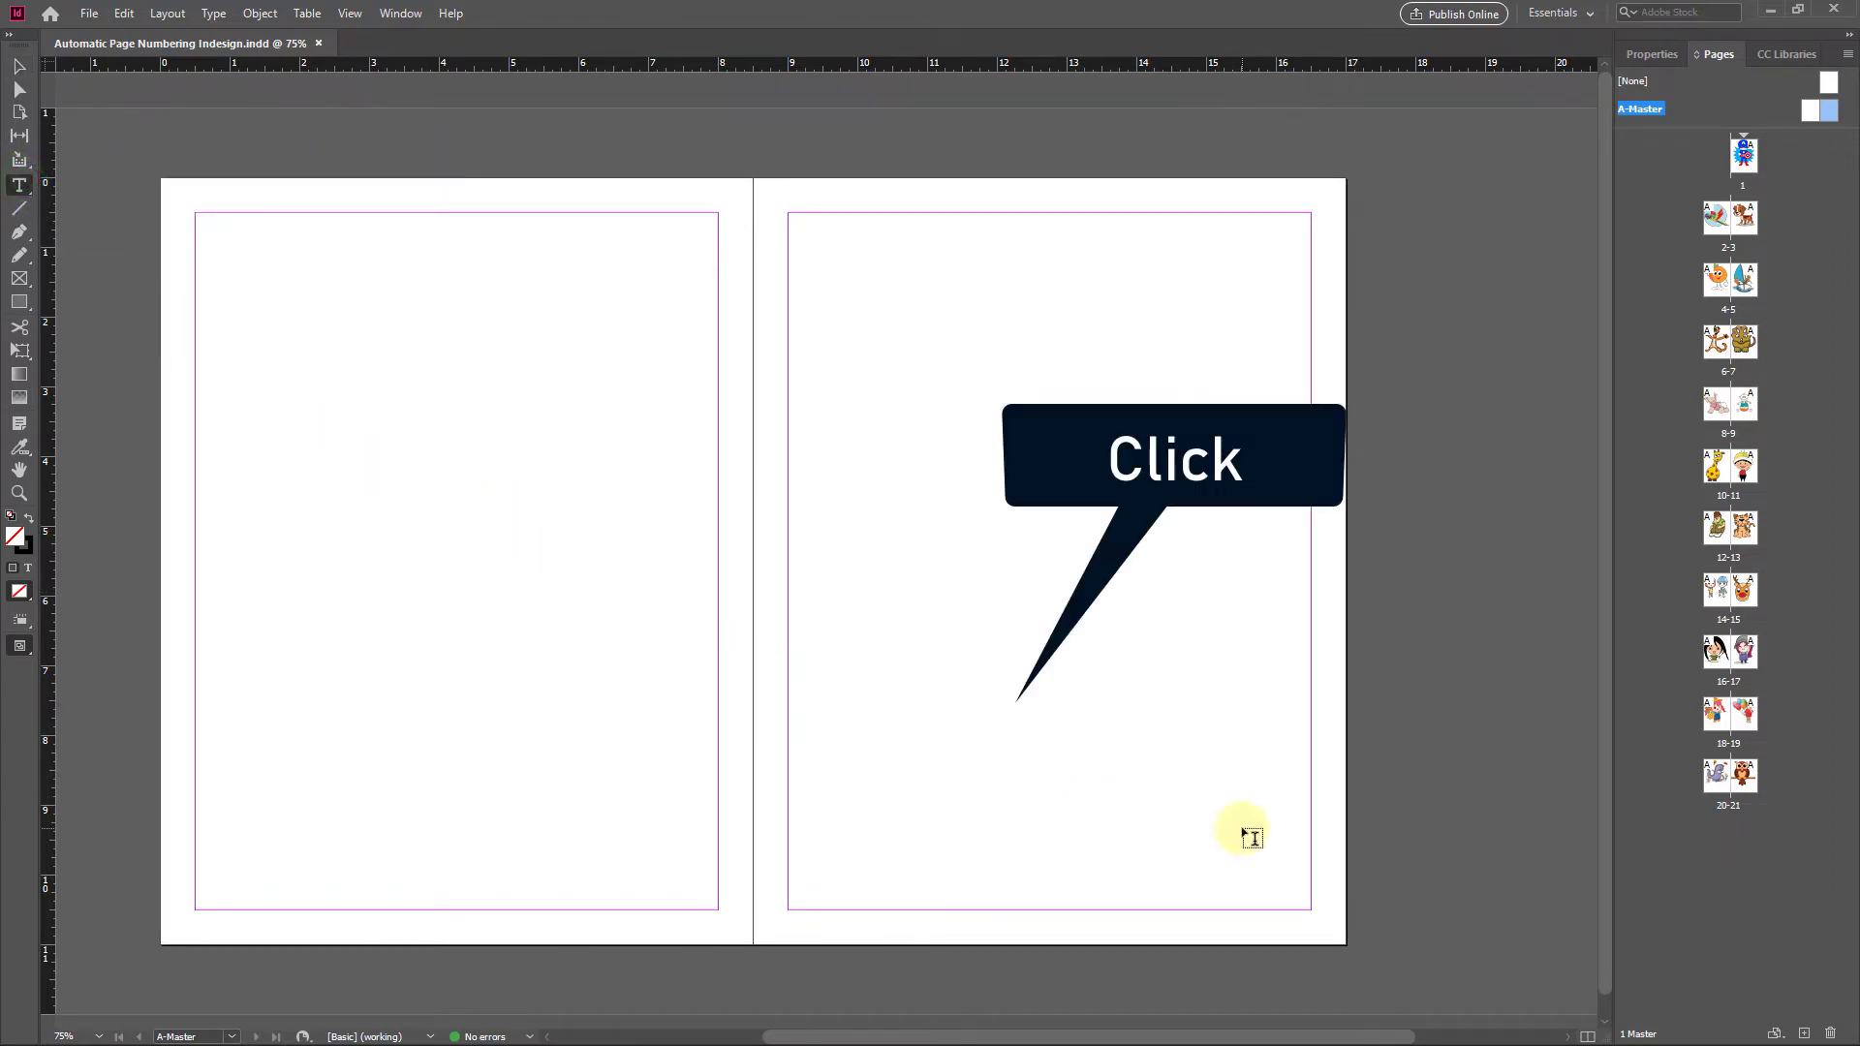
{"action": "left_click_drag", "start_coordinate": [1011, 705], "coordinate": [1193, 844]}
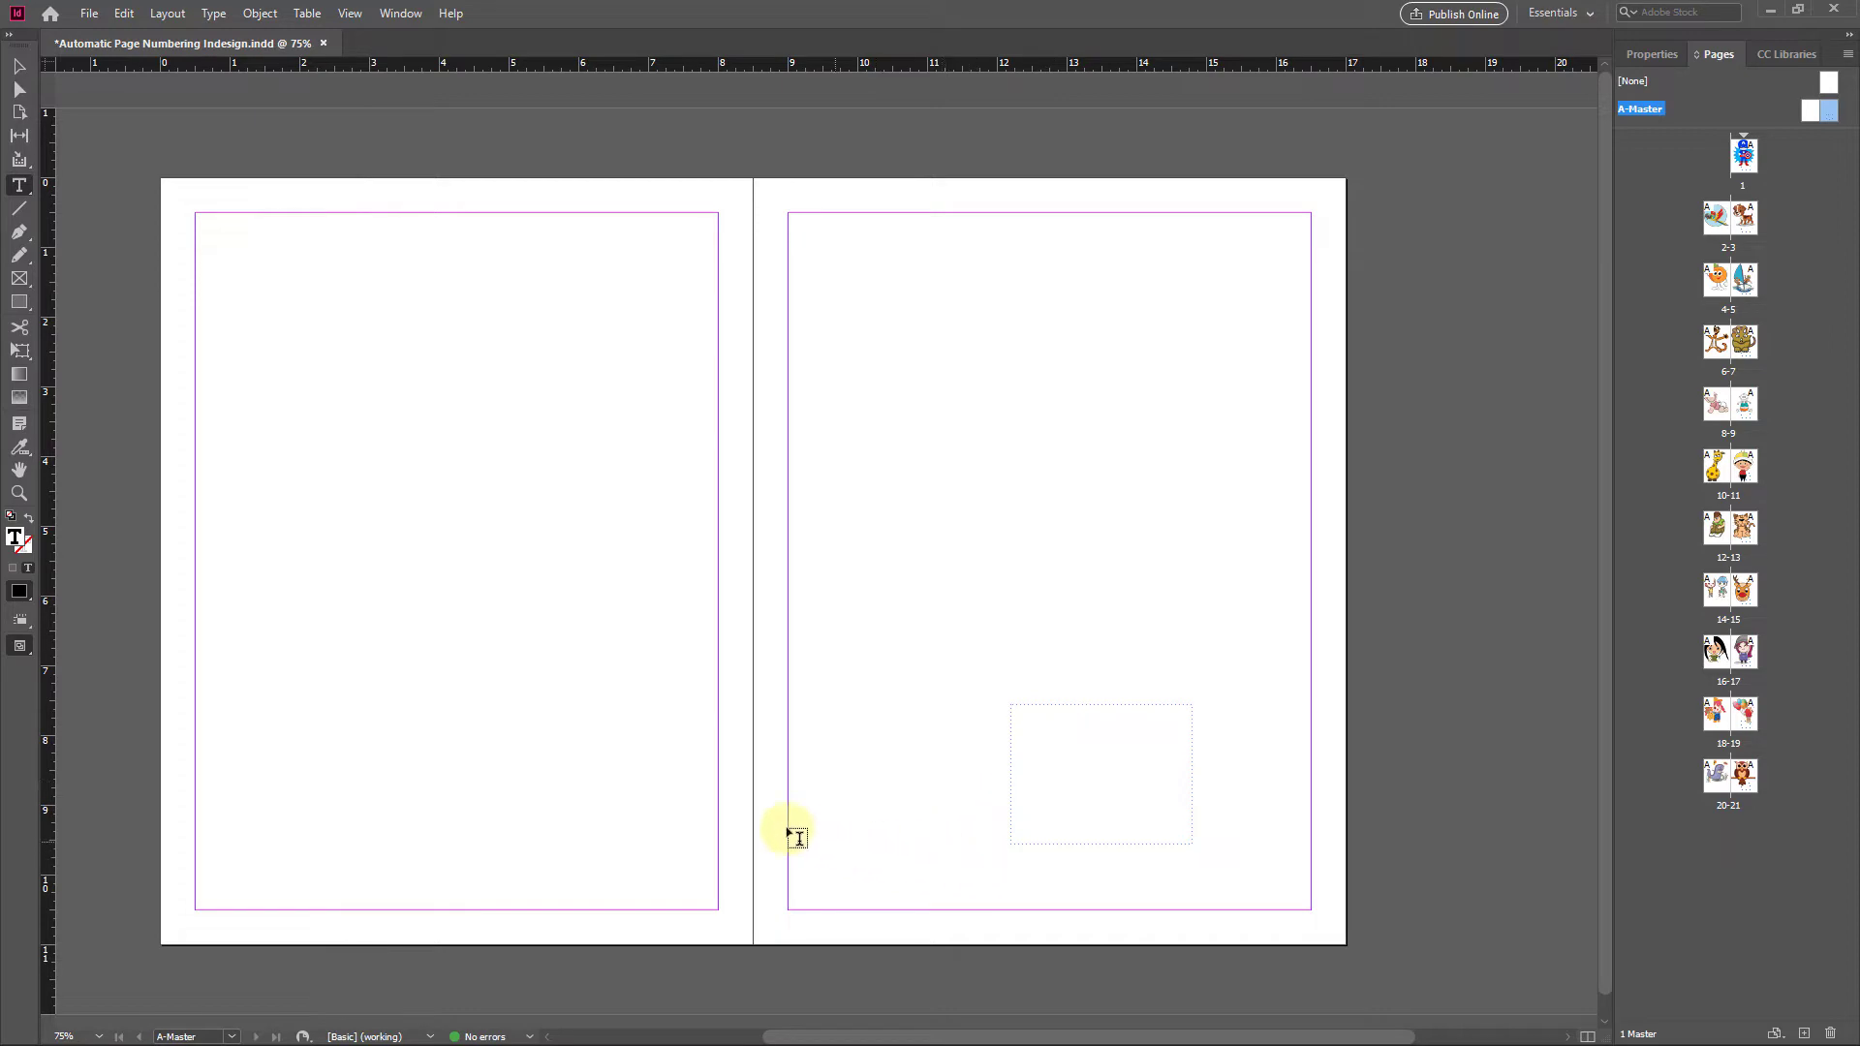
Insert the Current Page Number marker into the new text frame.
{"action": "left_click", "coordinate": [214, 13]}
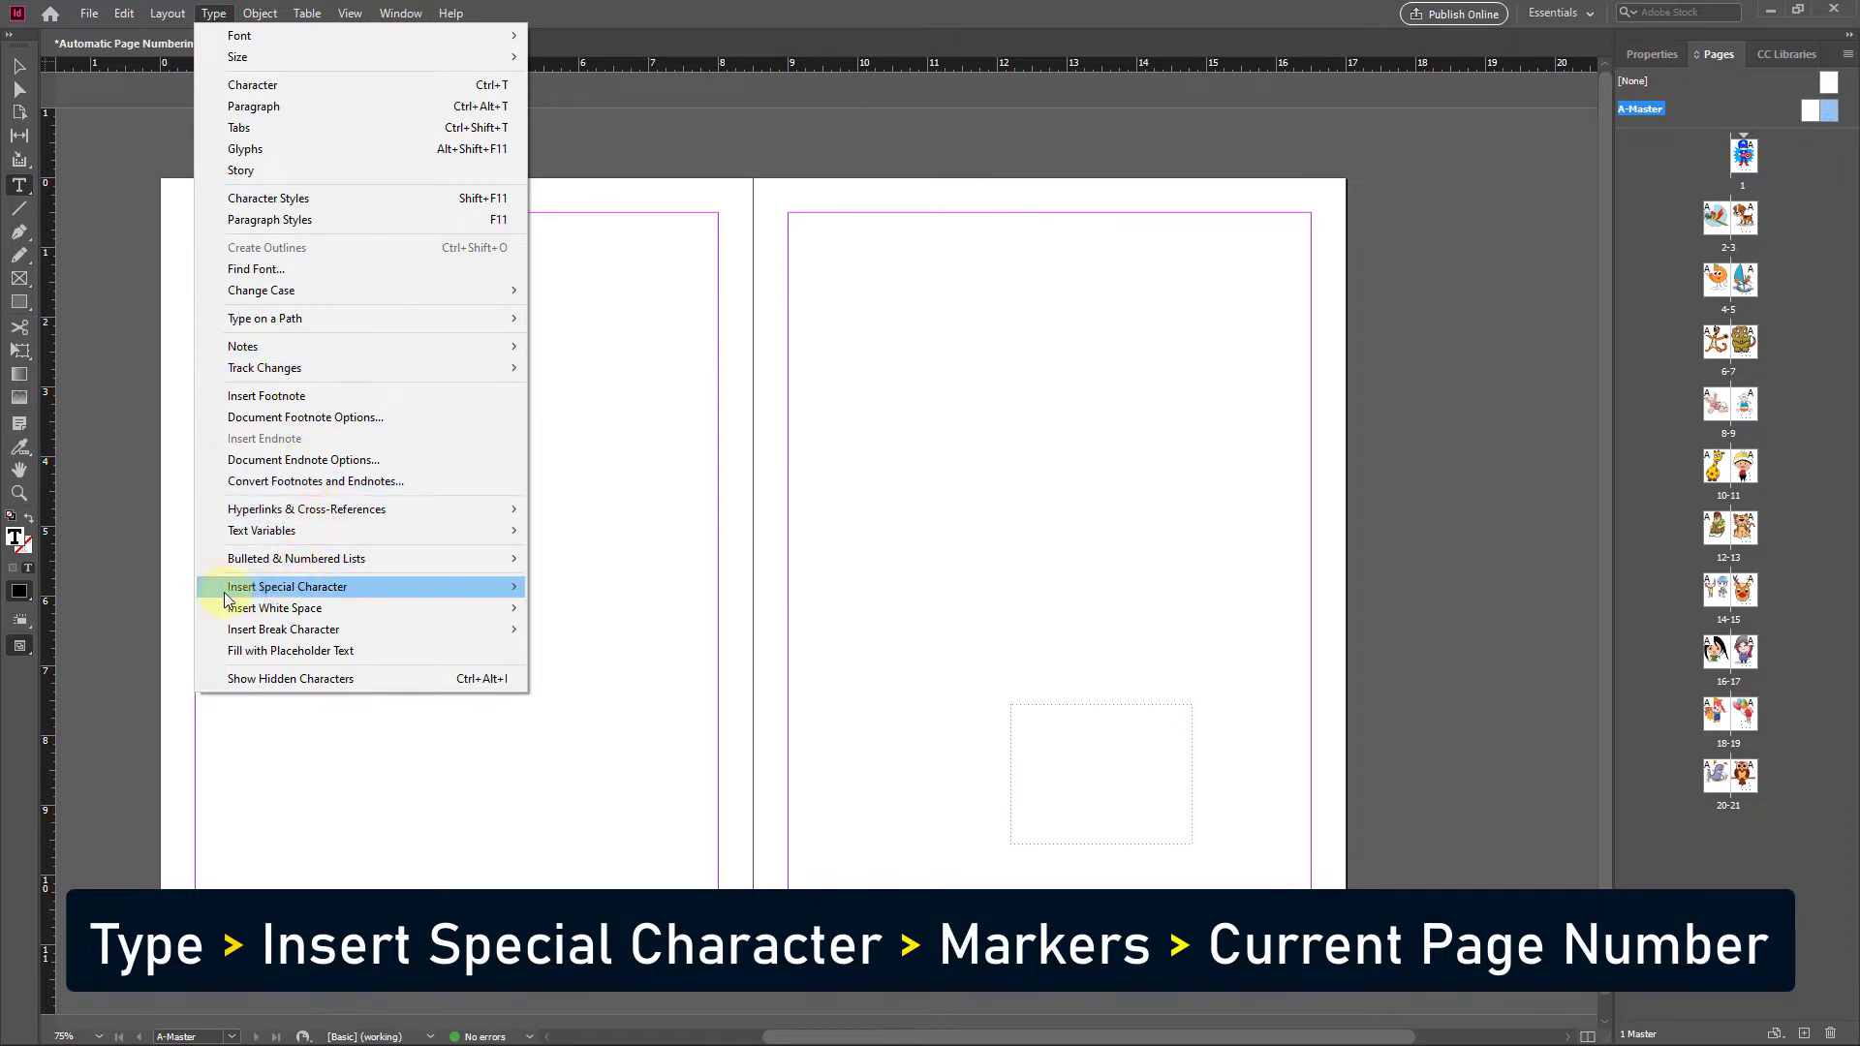
{"action": "mouse_move", "coordinate": [325, 593]}
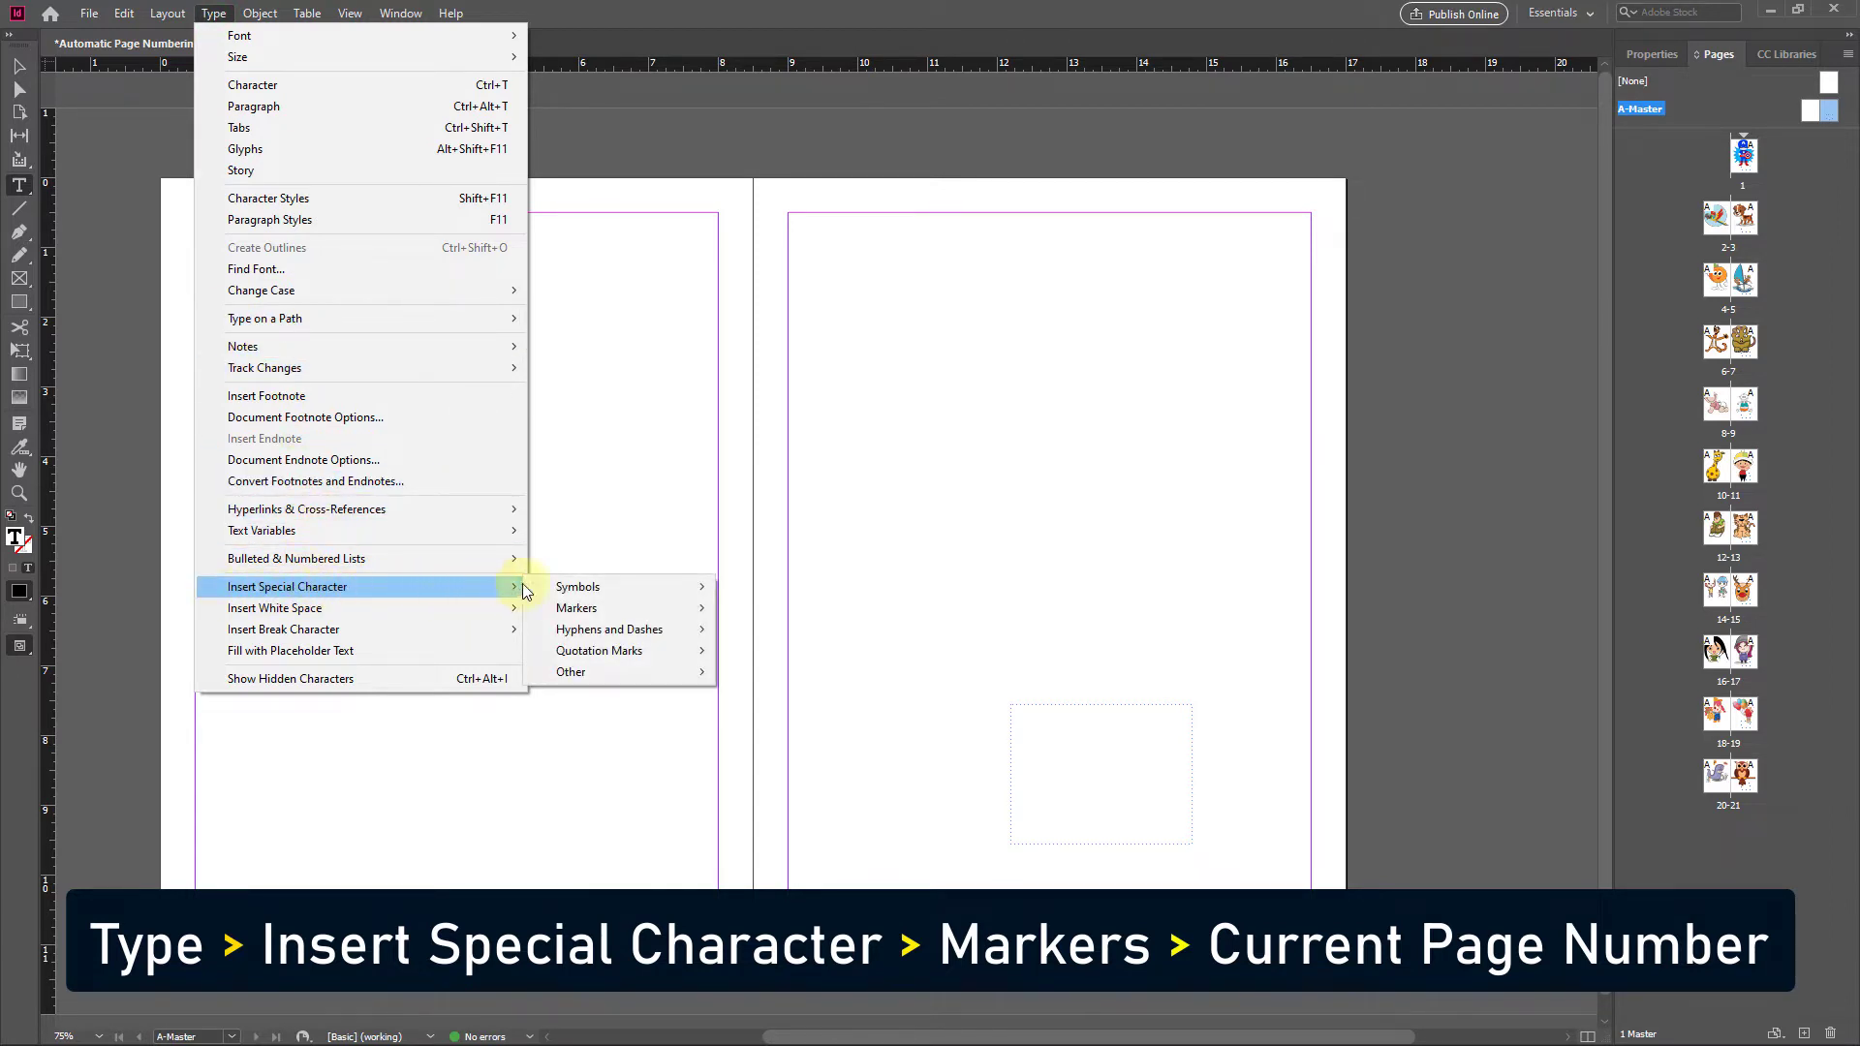
{"action": "mouse_move", "coordinate": [579, 616]}
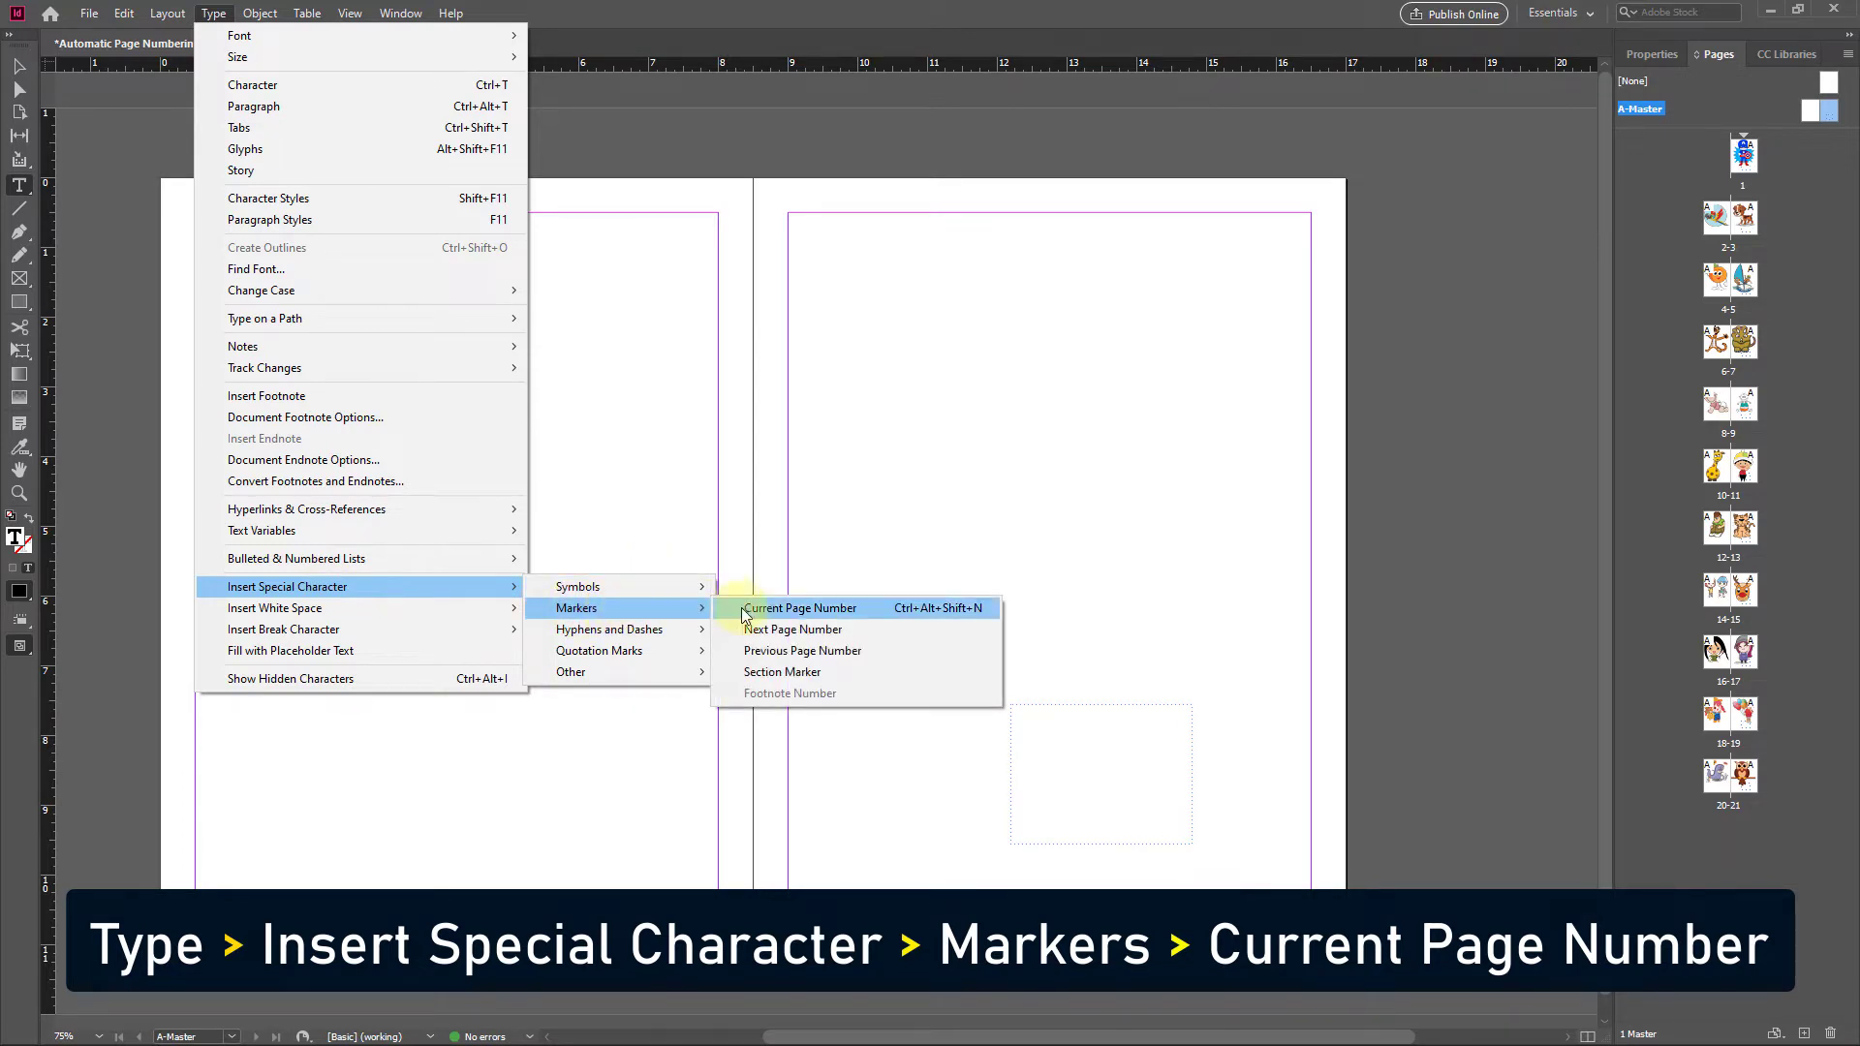
{"action": "left_click", "coordinate": [843, 610]}
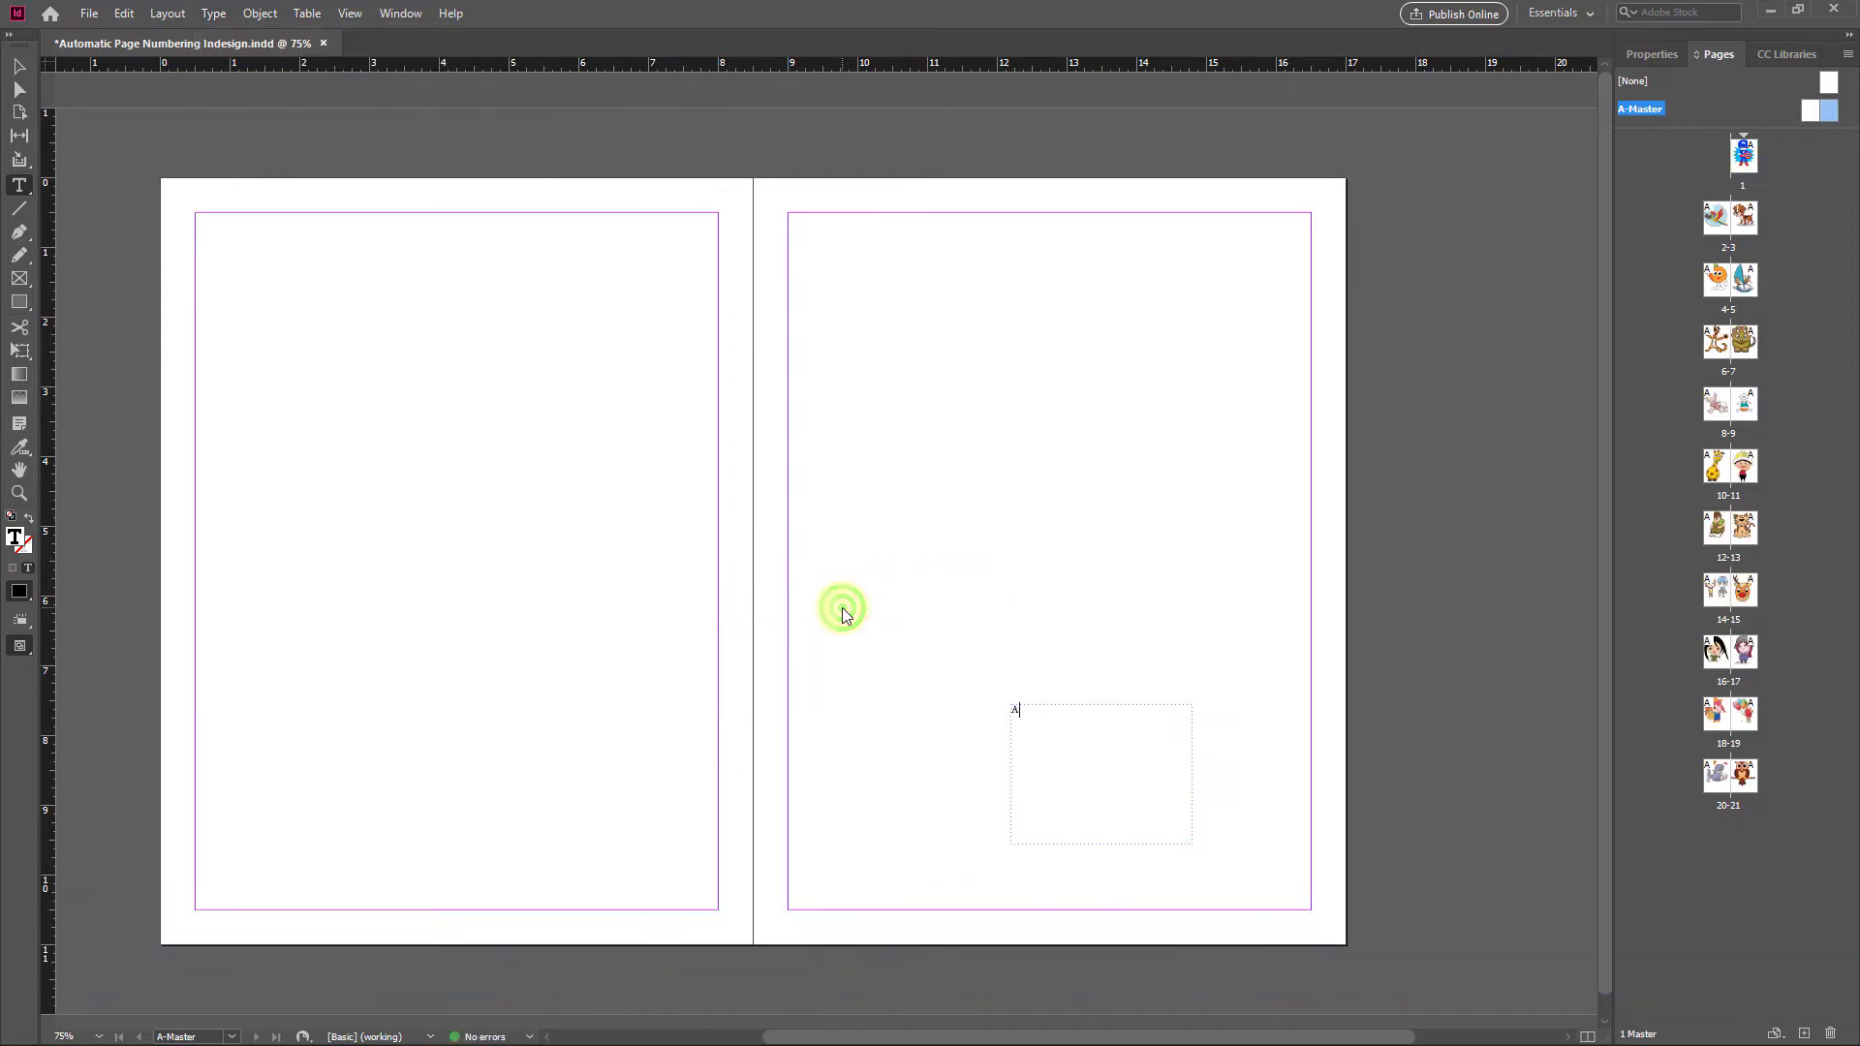
Format the page-number marker in Arial Black at 150 pt.
{"action": "left_click", "coordinate": [1039, 715]}
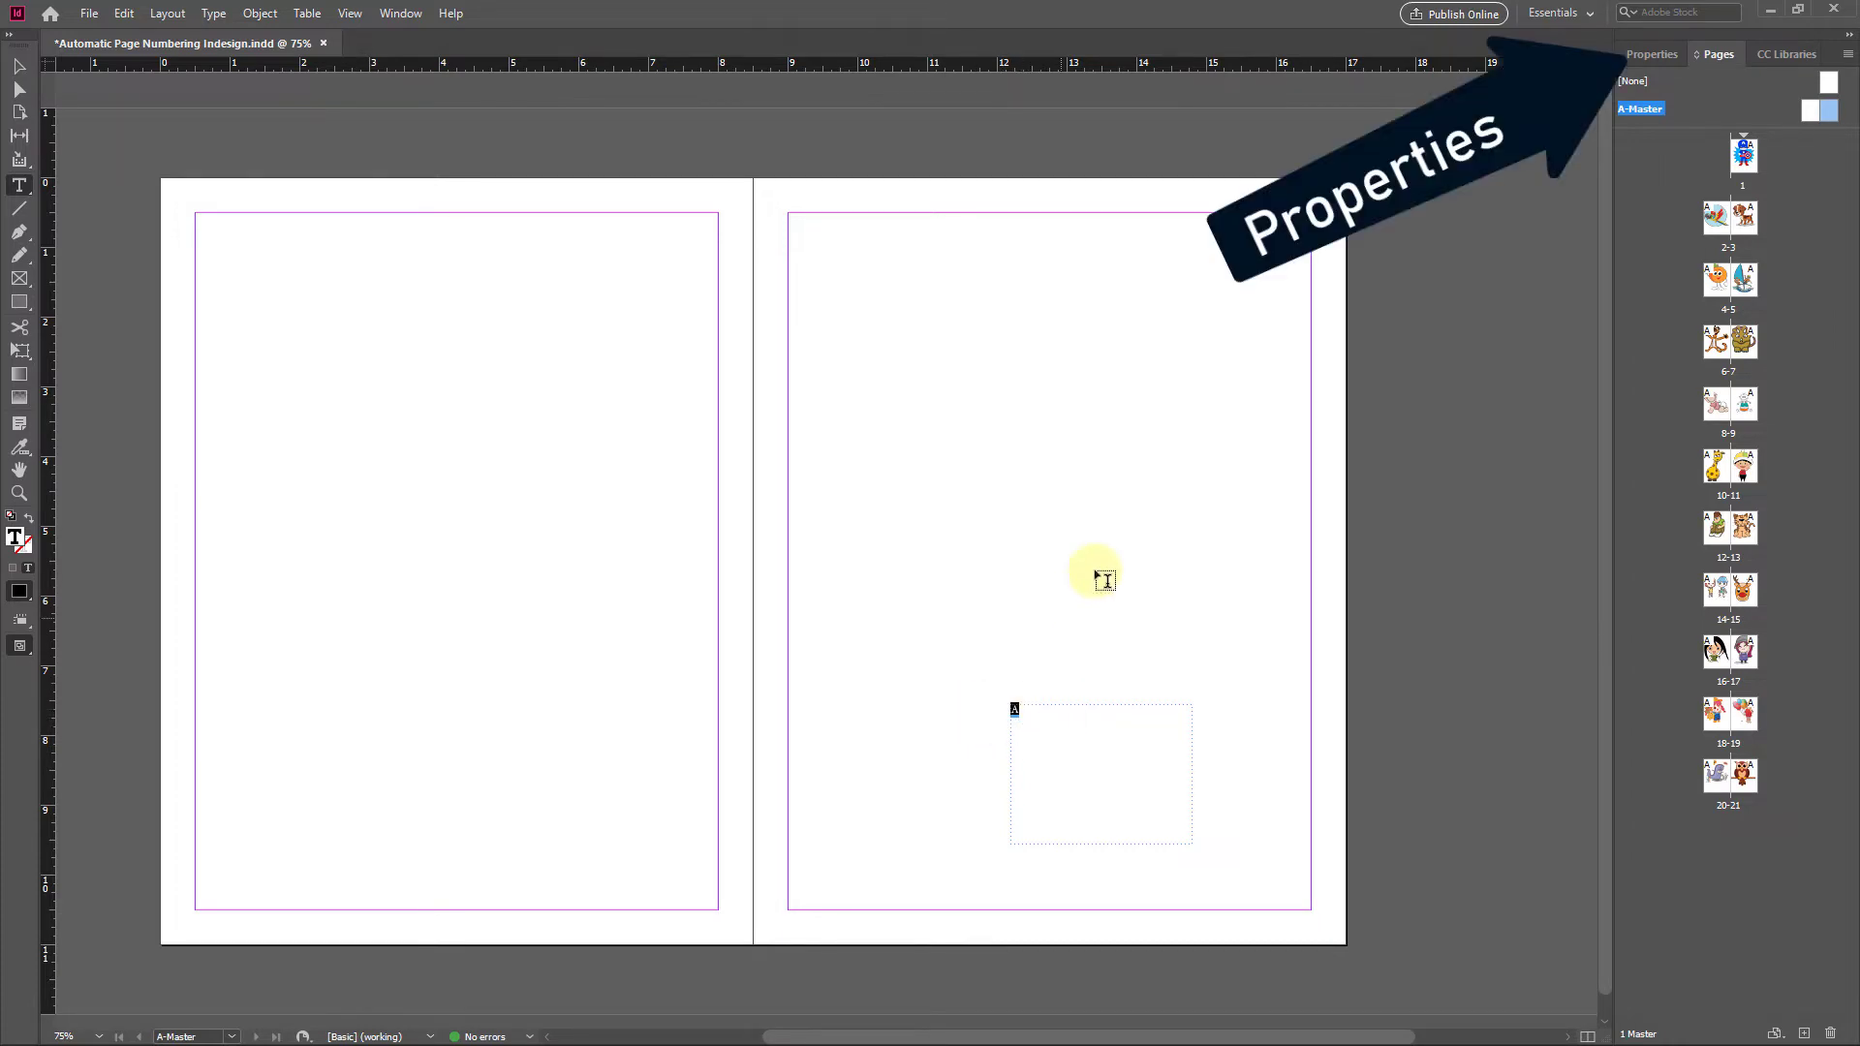
{"action": "left_click", "coordinate": [1658, 53]}
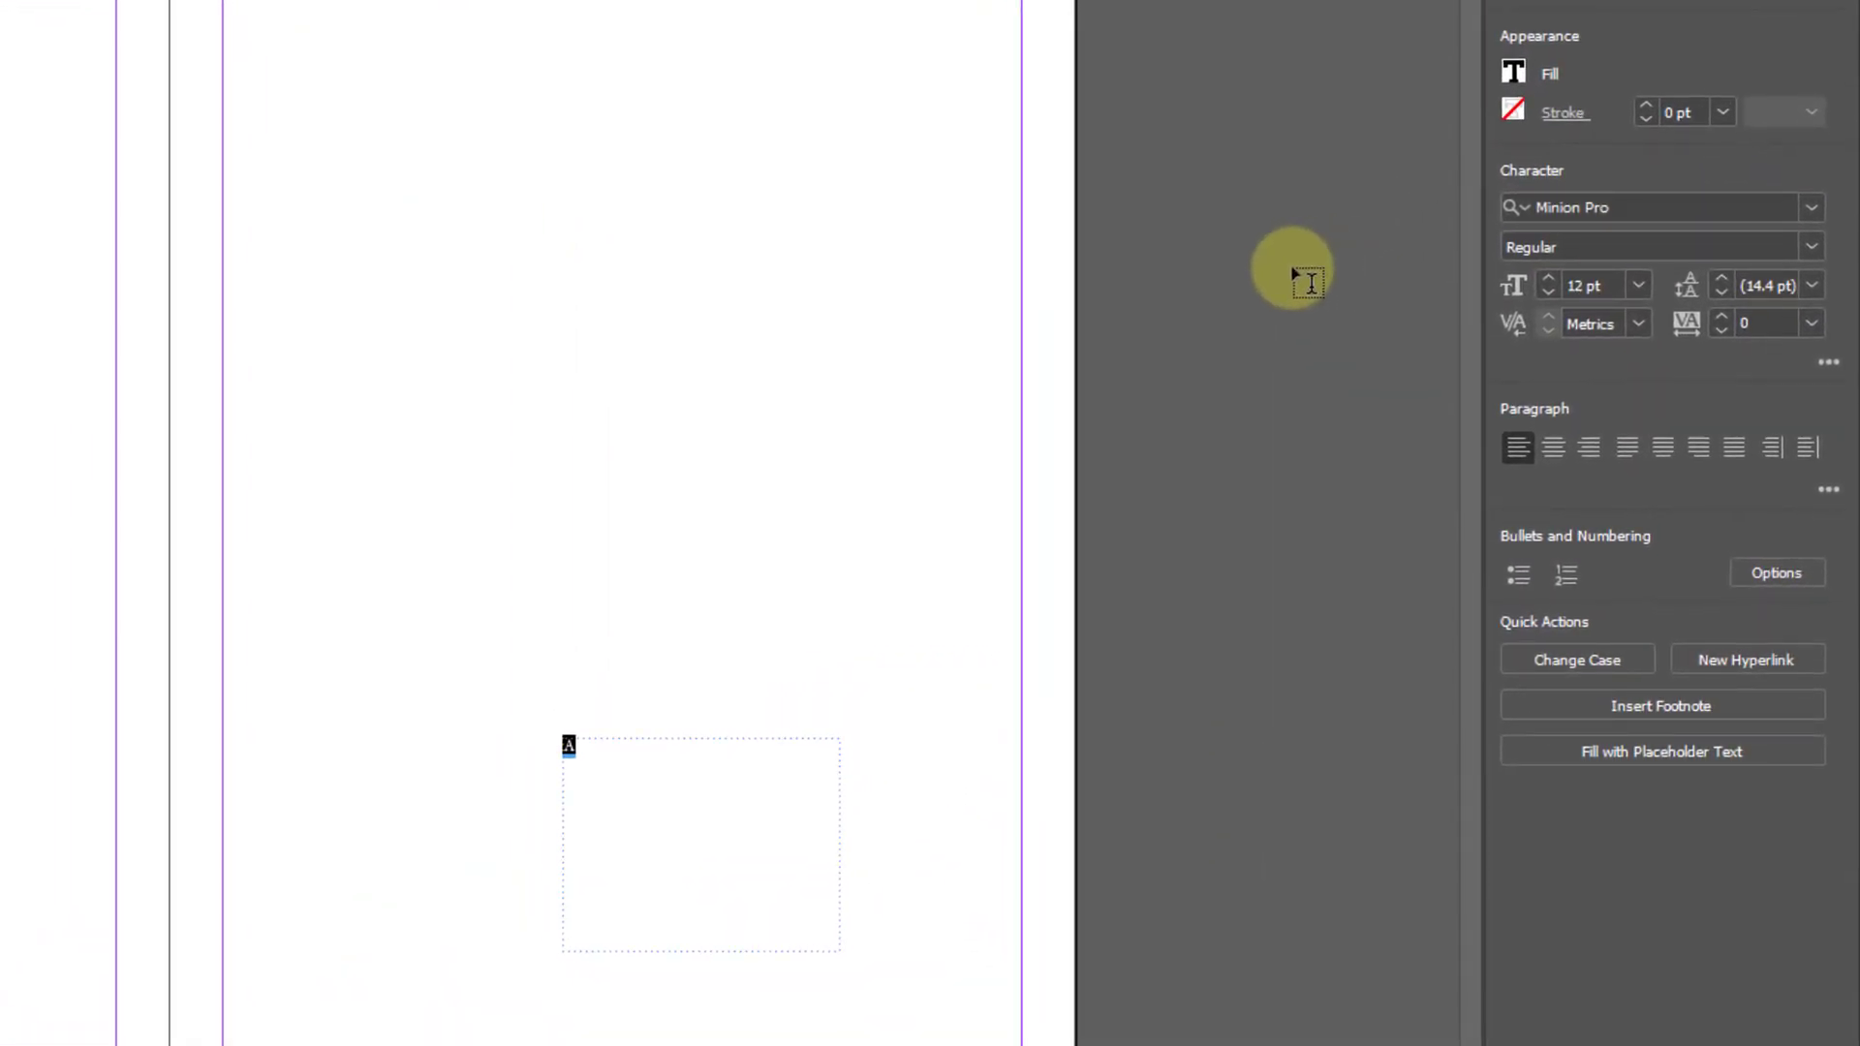
{"action": "left_click", "coordinate": [1637, 206]}
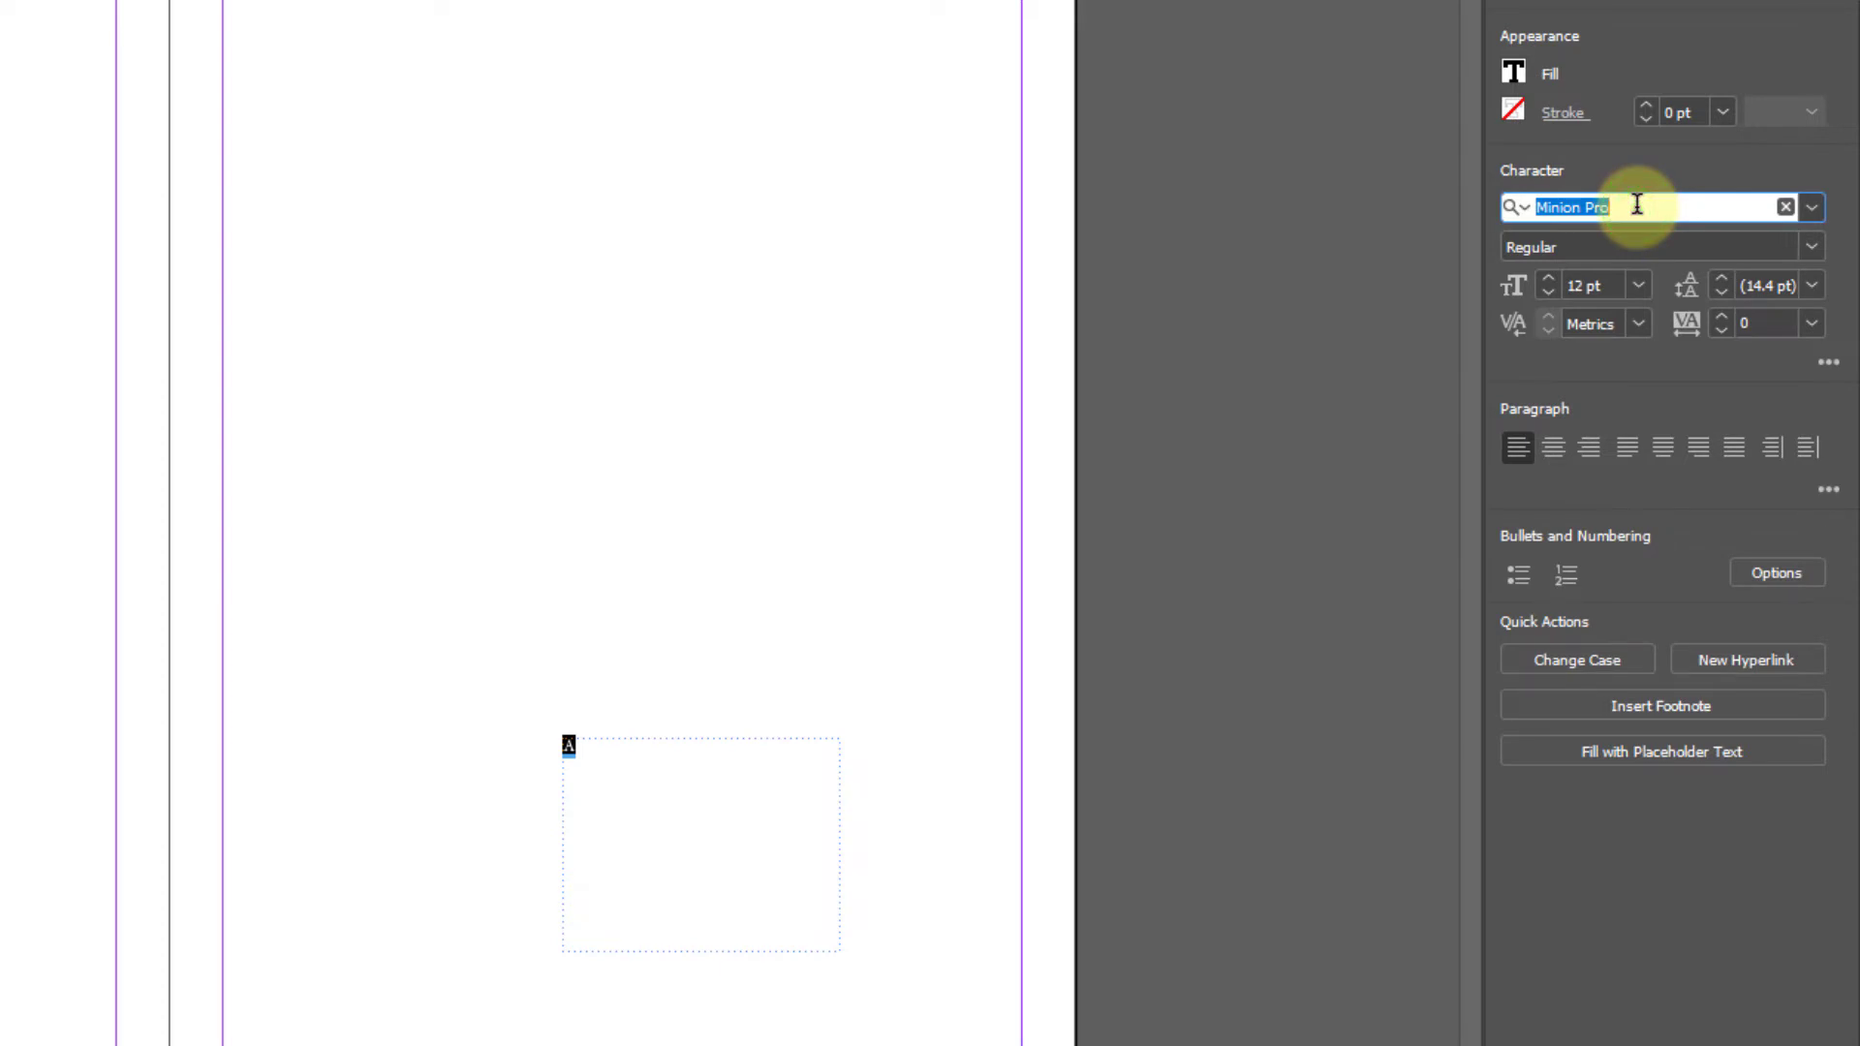
{"action": "type", "text": "arial"}
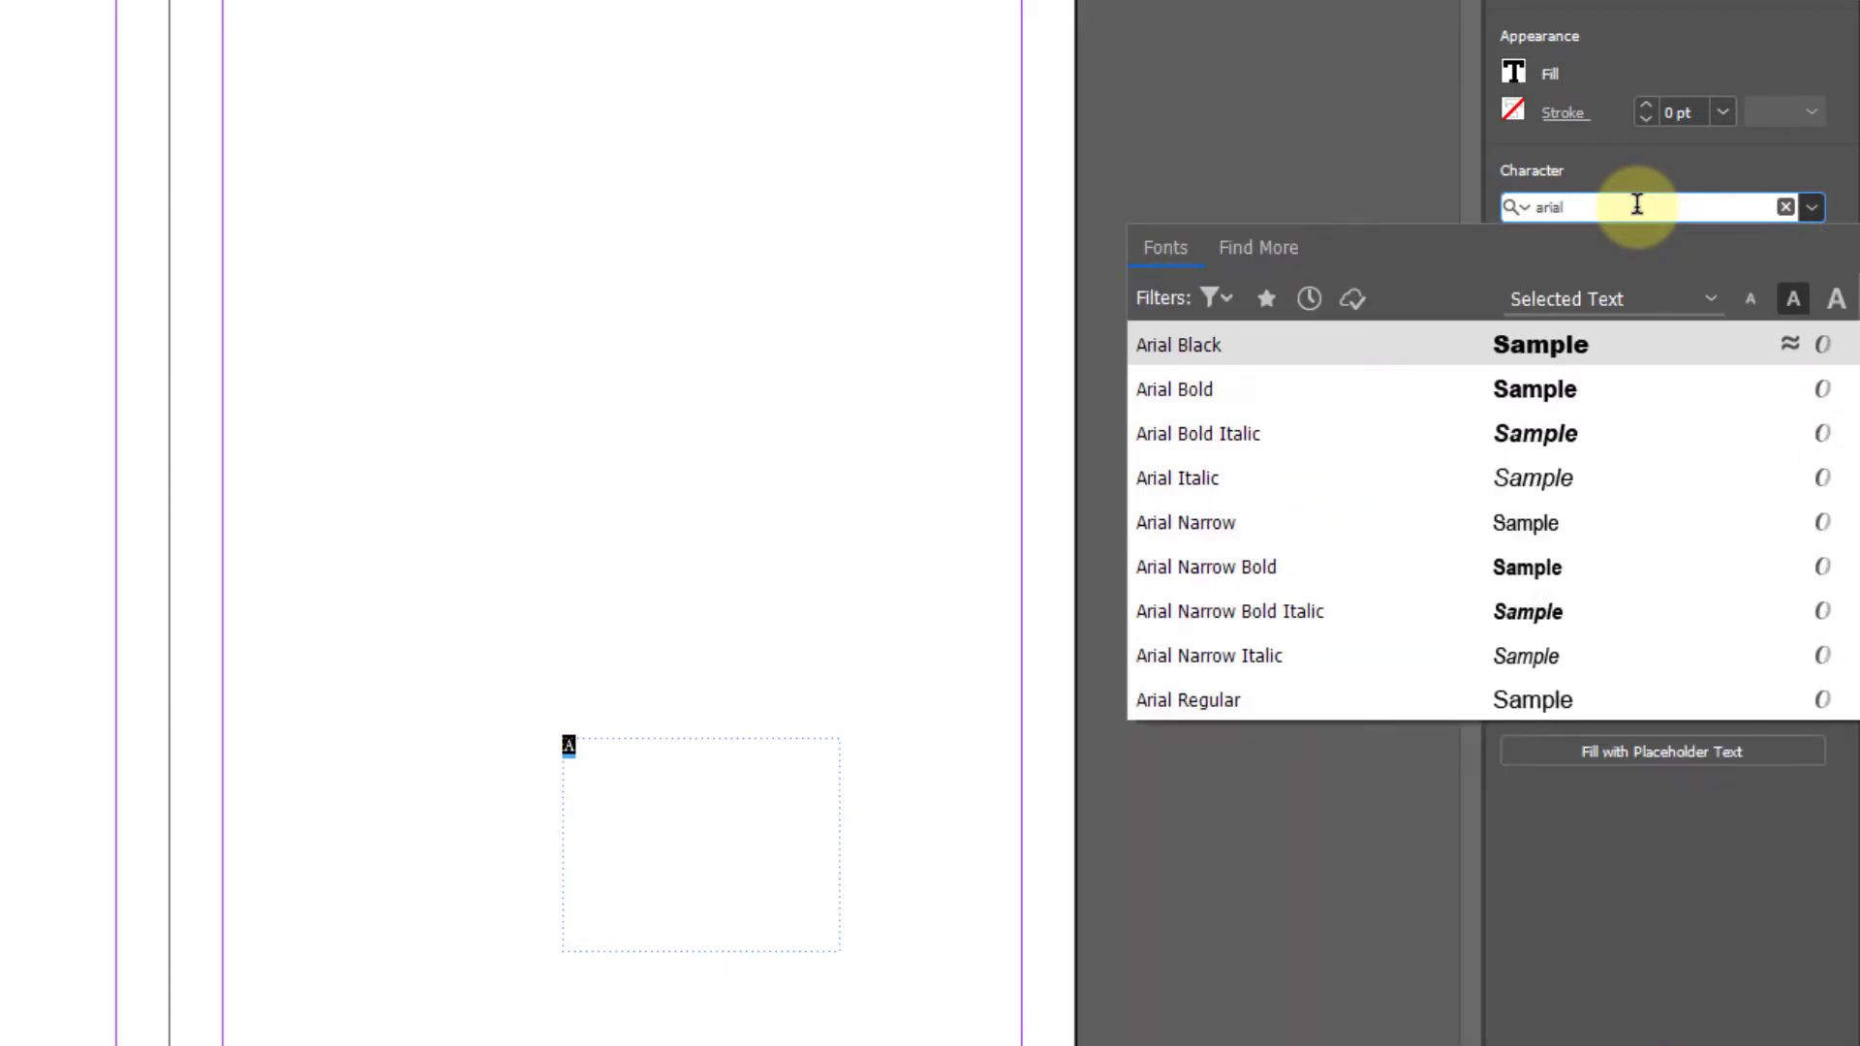
{"action": "left_click", "coordinate": [1204, 350]}
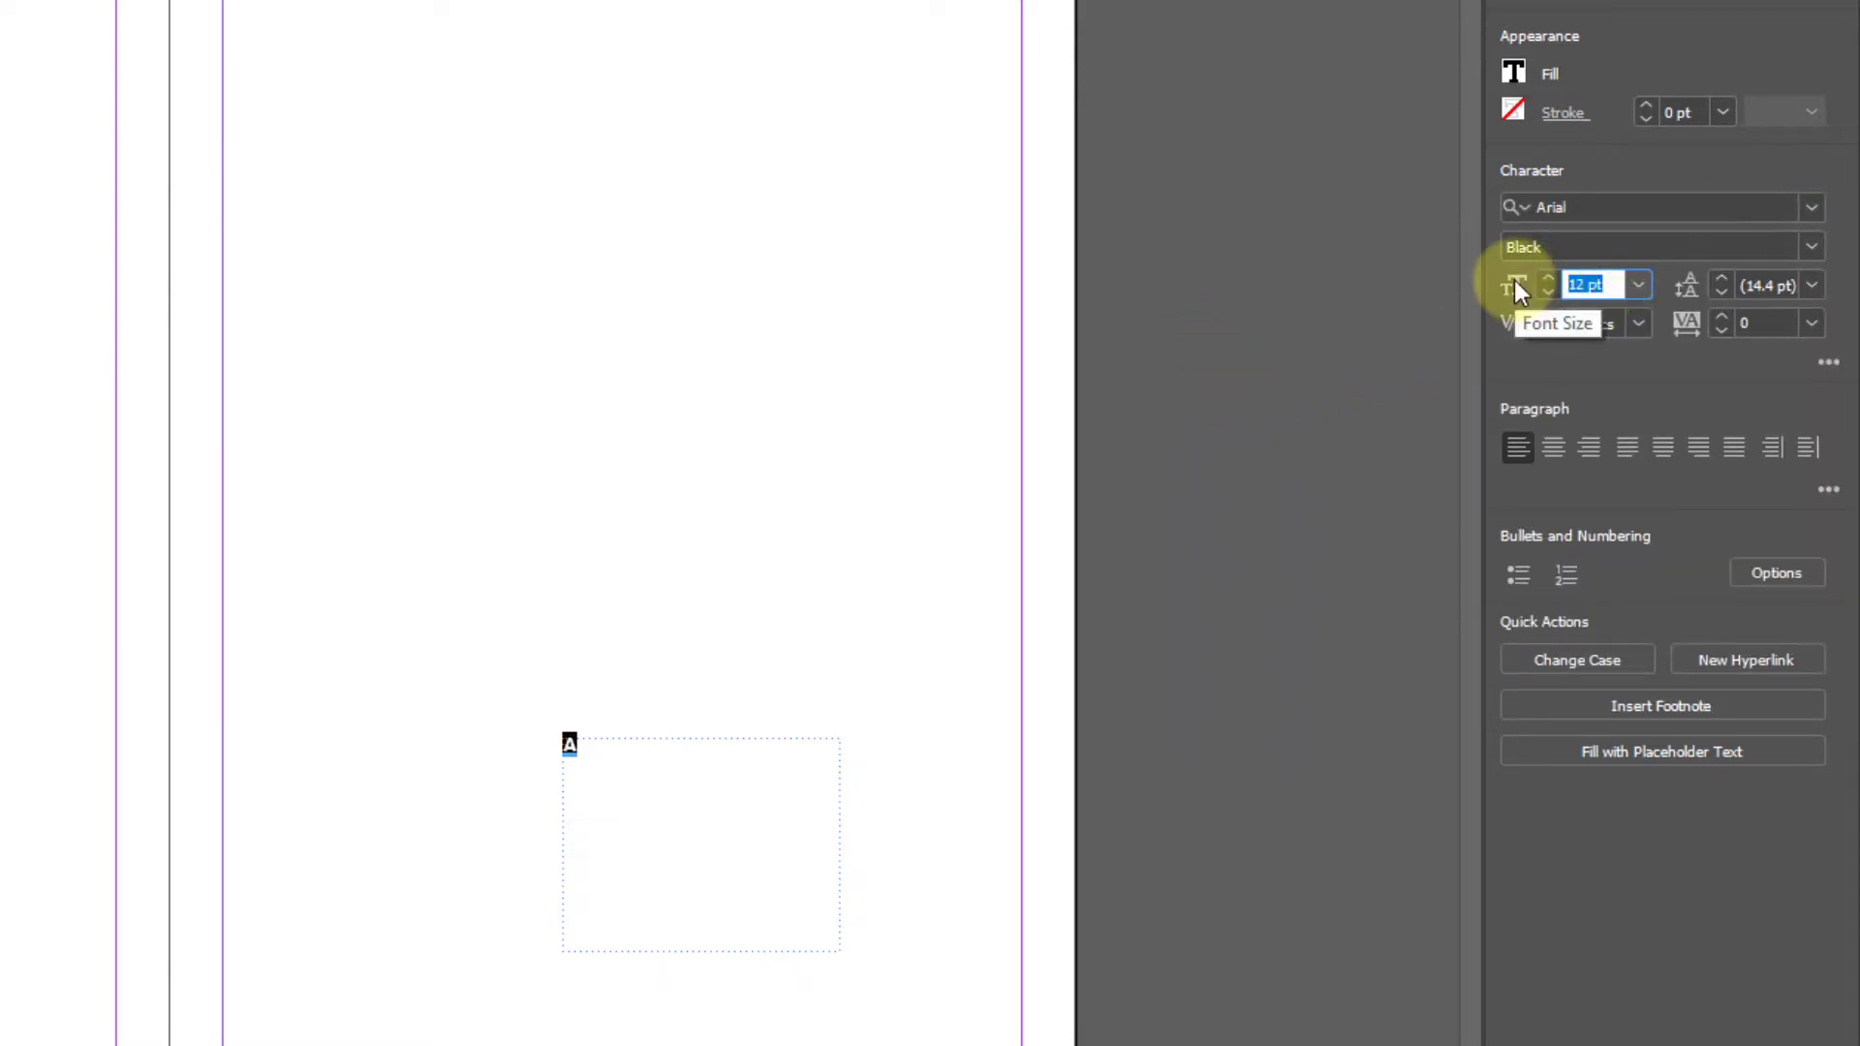
{"action": "type", "text": "150"}
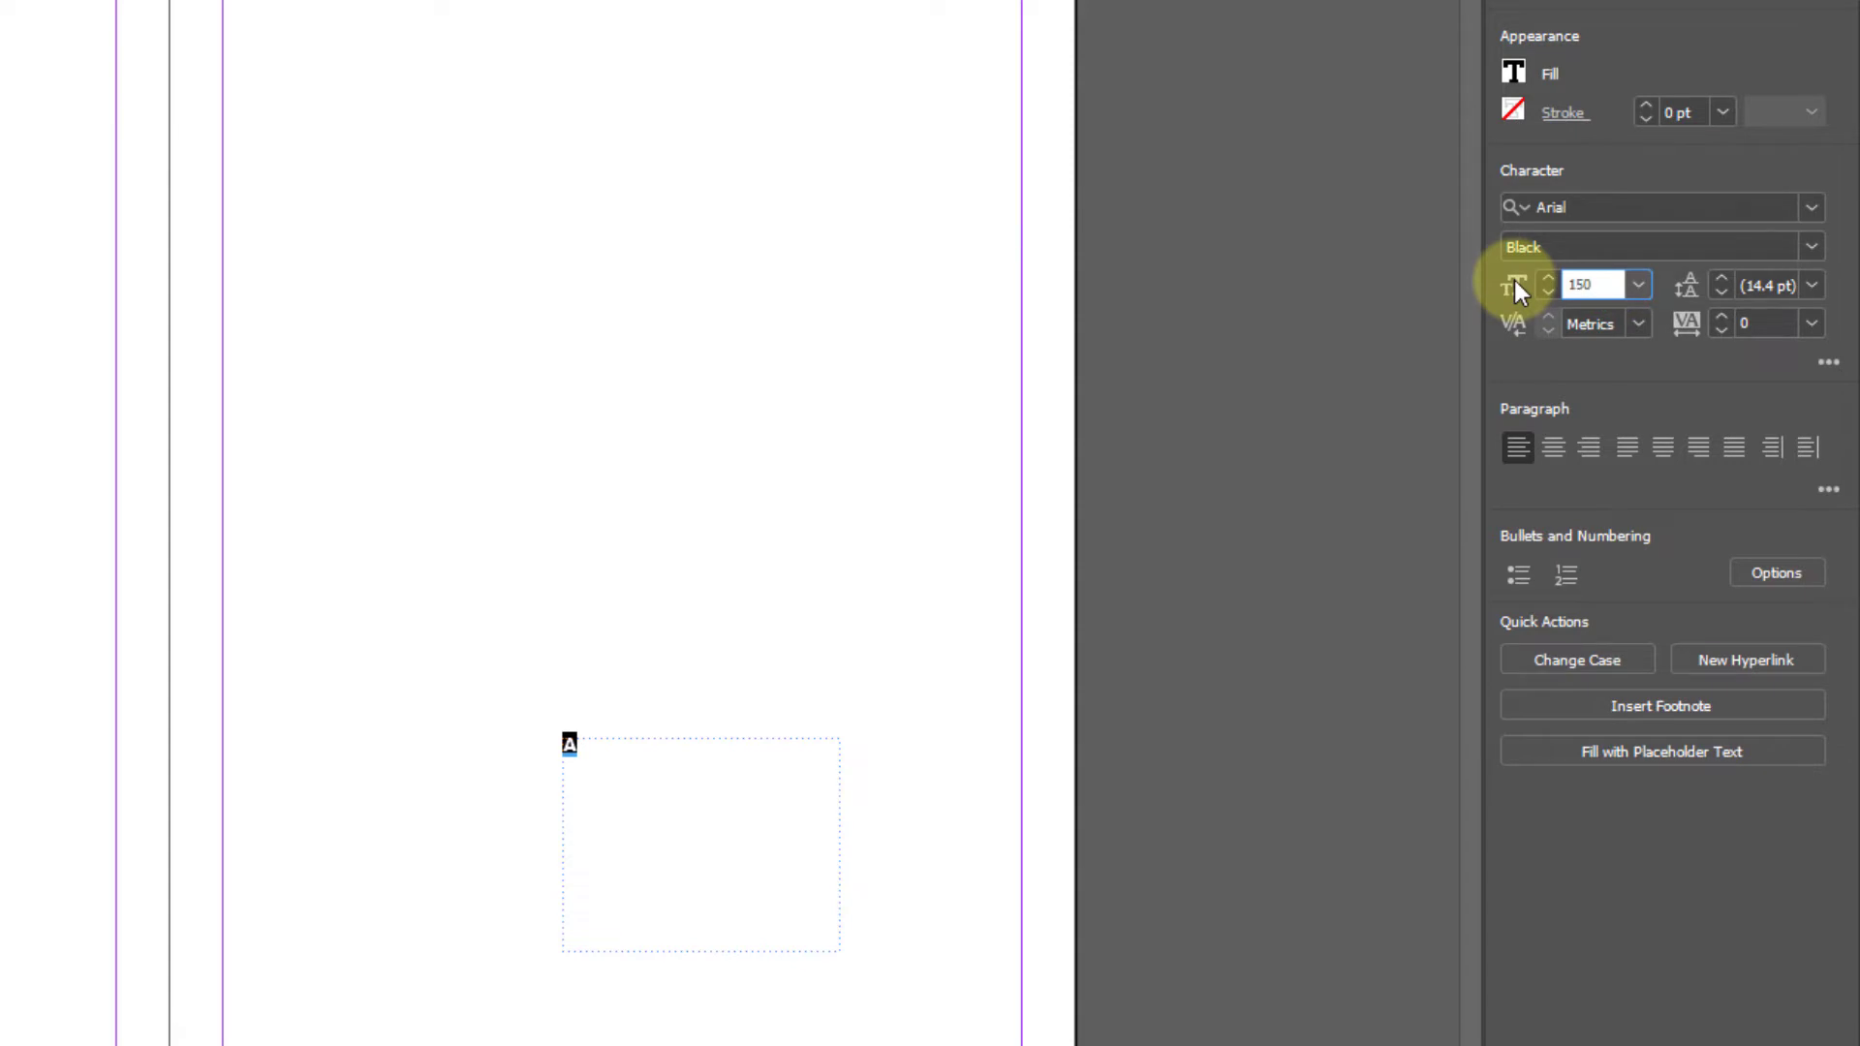
{"action": "key", "text": "Return"}
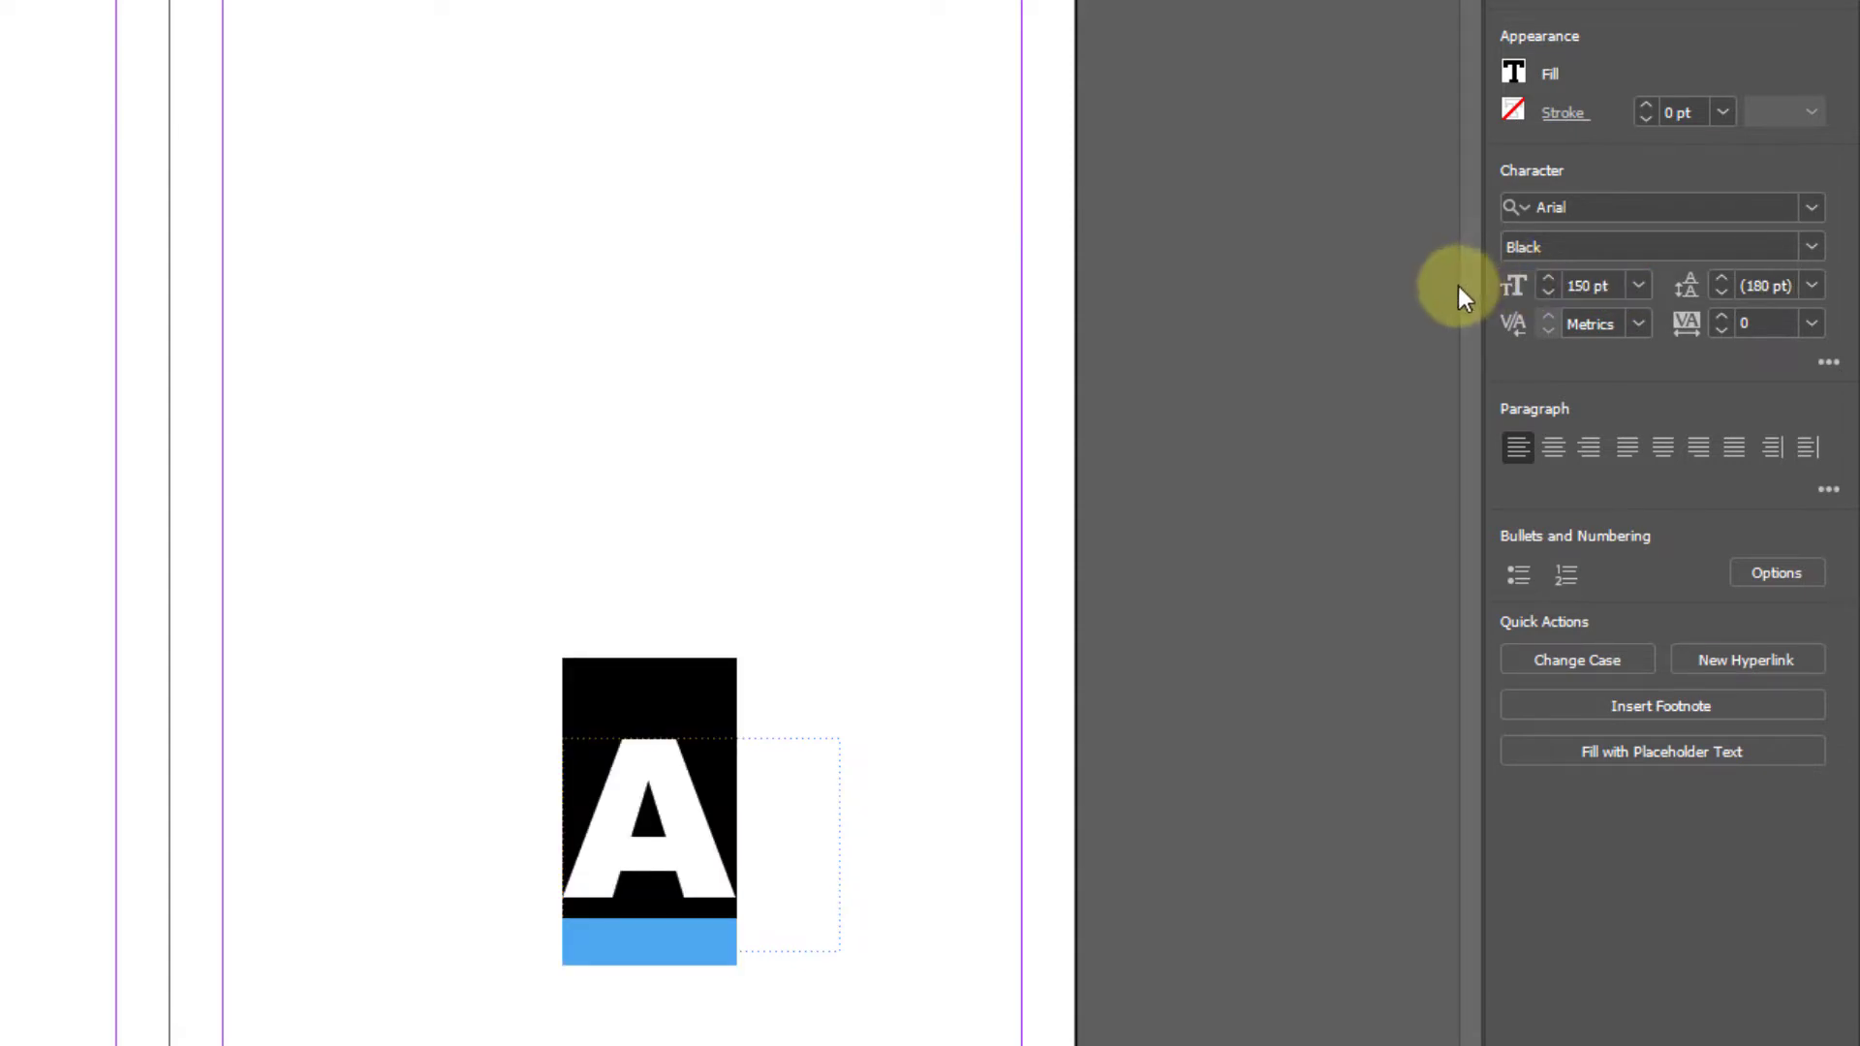
Fill the page-number marker with the red swatch C=15 M=100 Y=100 K=0 and finish editing the text.
{"action": "left_click", "coordinate": [1511, 68]}
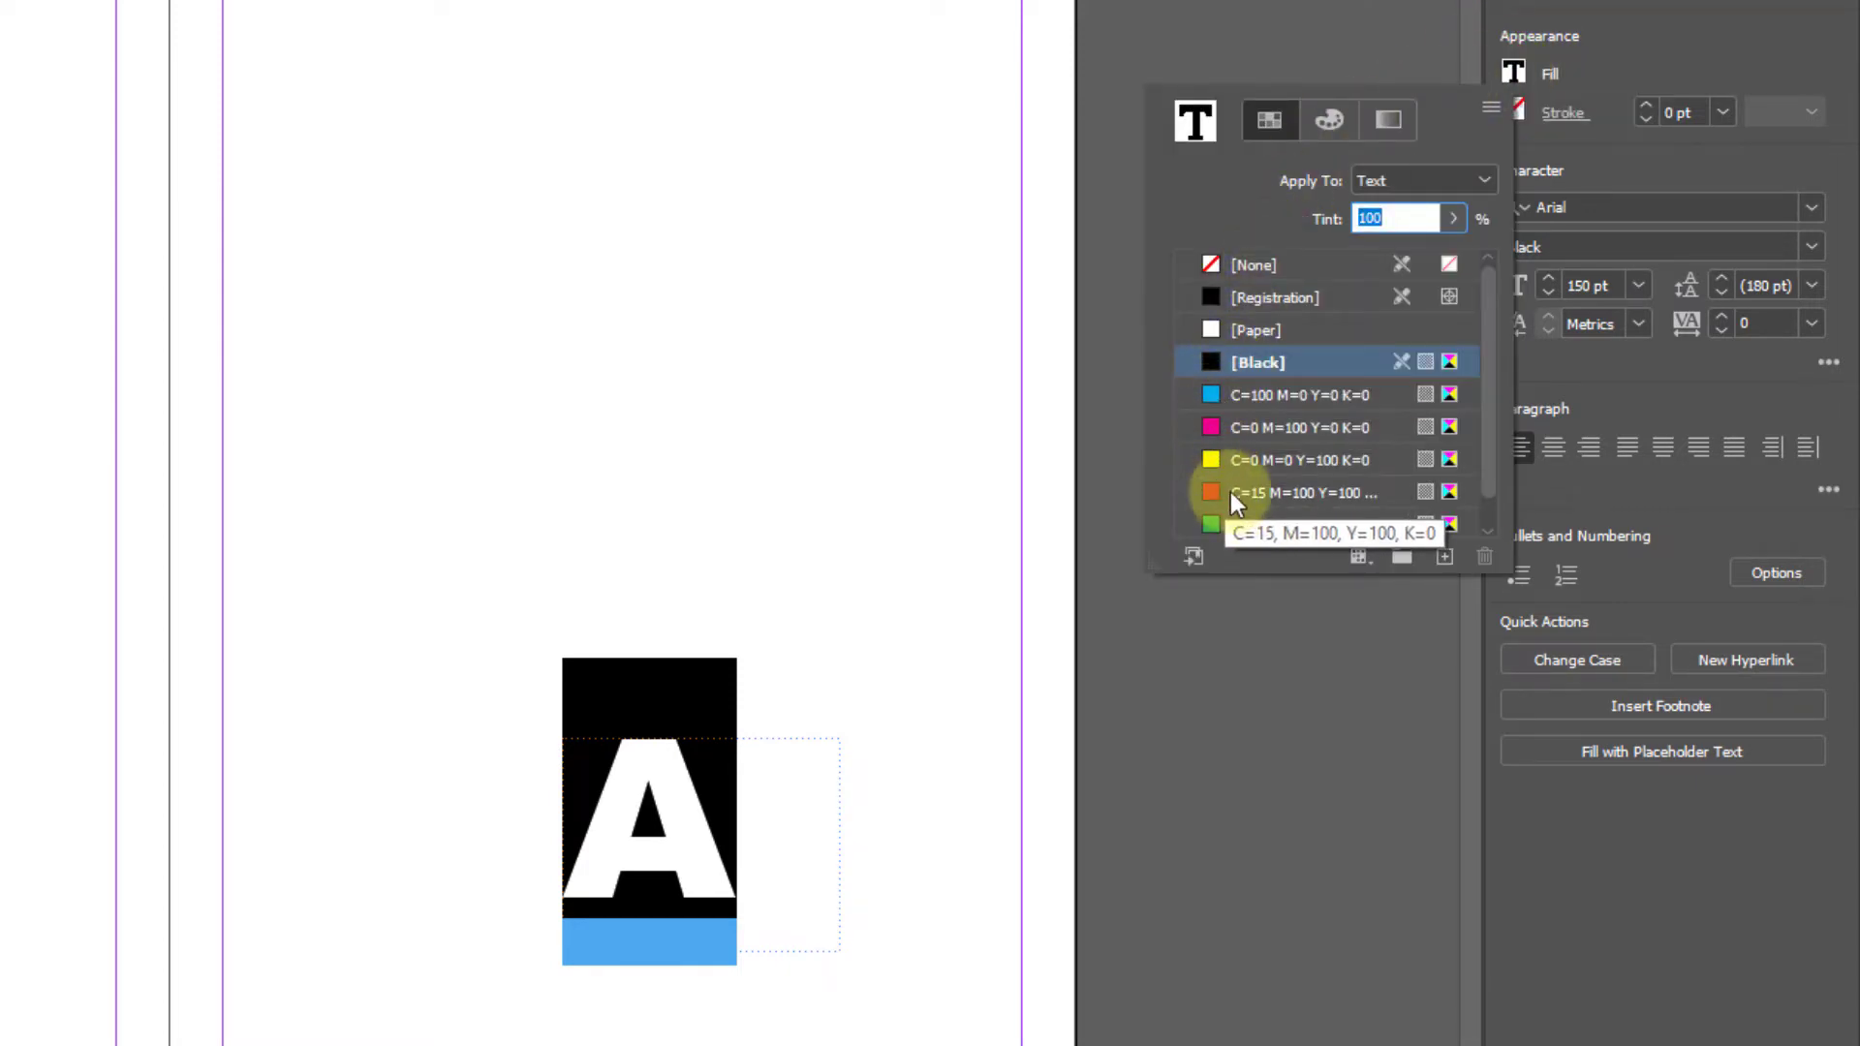
{"action": "left_click", "coordinate": [1255, 492]}
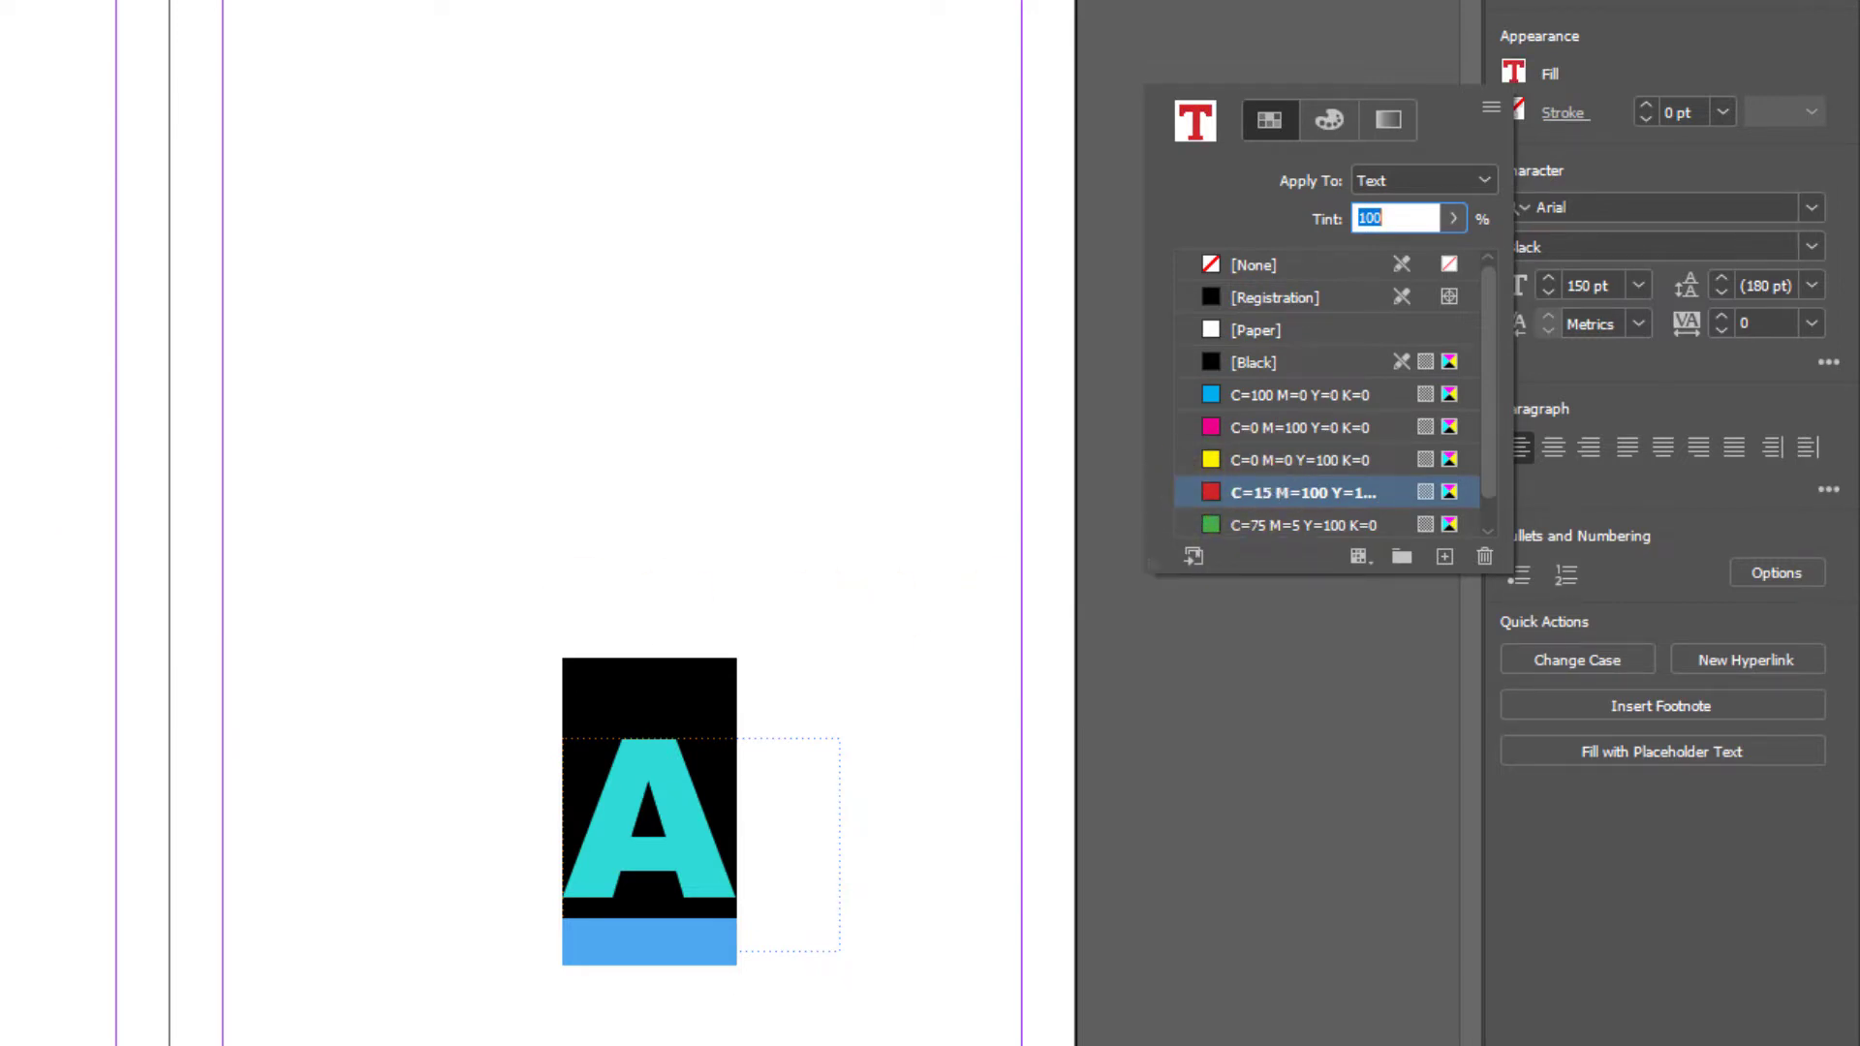
{"action": "key", "text": "Escape"}
{"action": "key", "text": "Escape"}
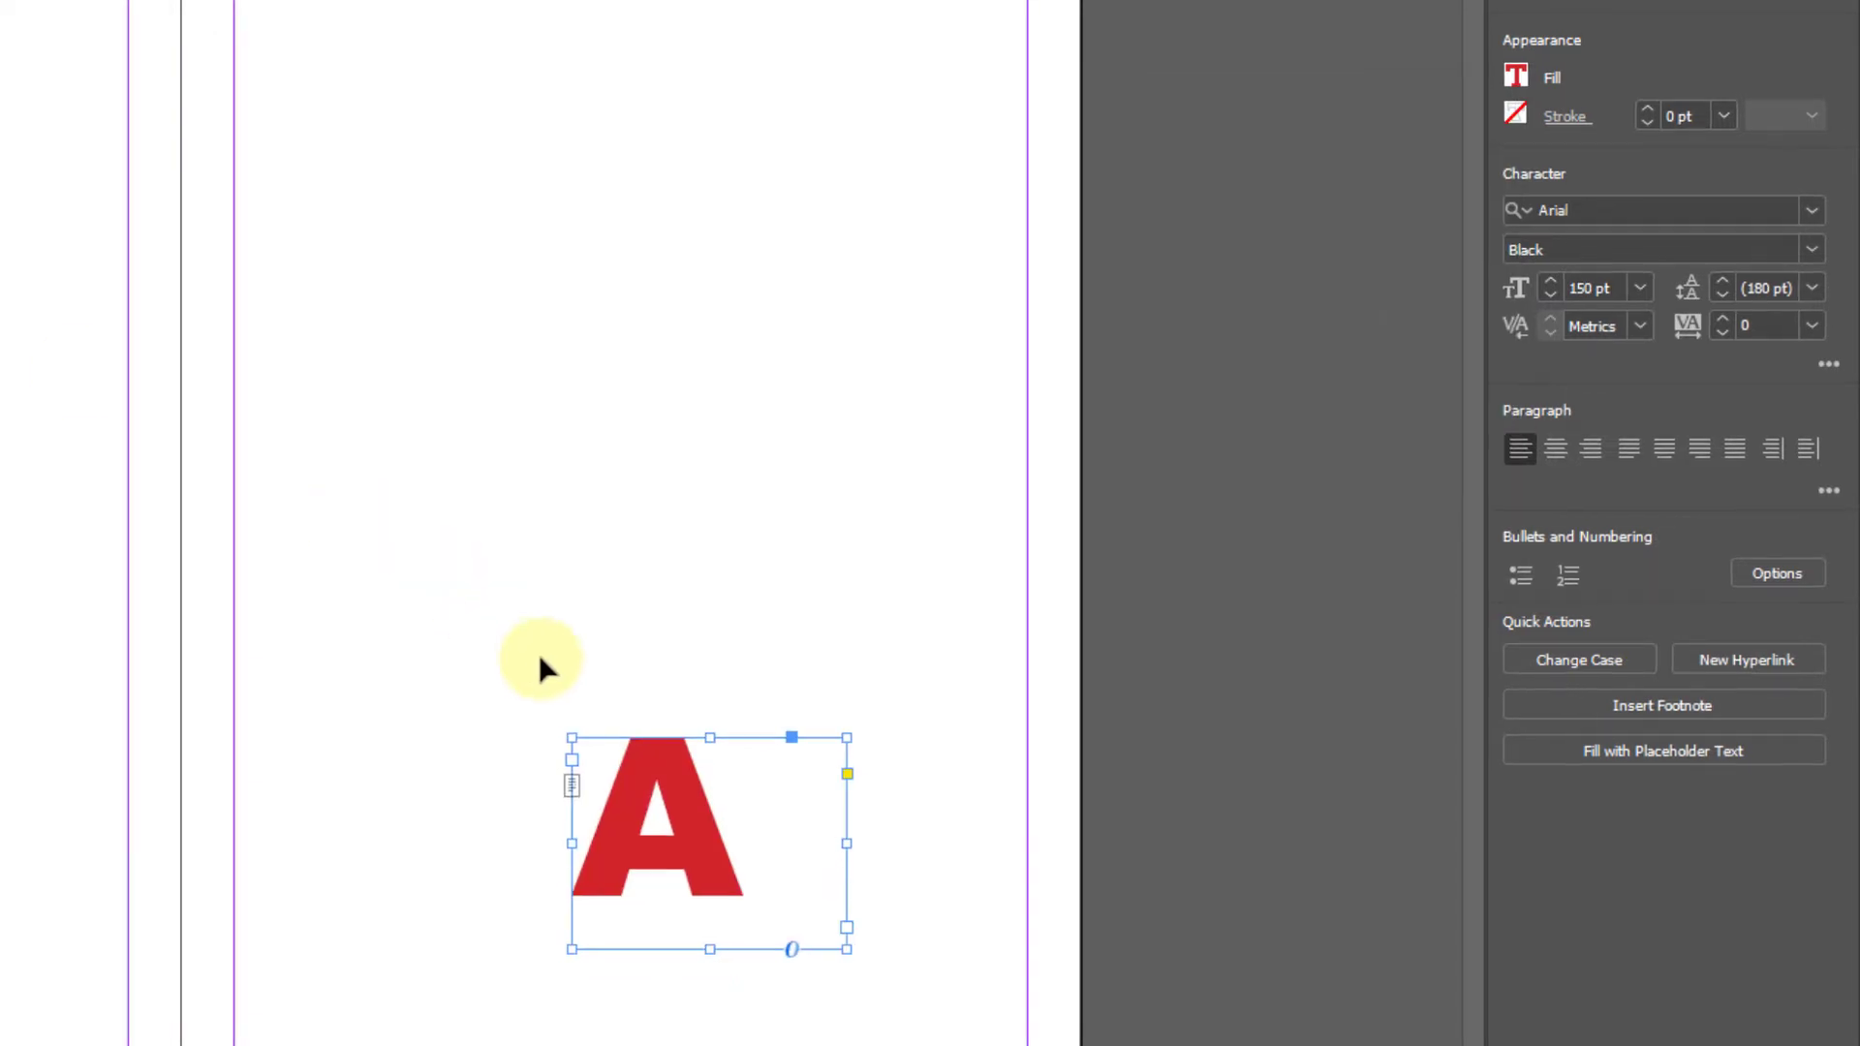
Shrink the page-number frame to about 1.69 by 1.62 in and place it in the lower-right corner inside the right-hand page's margins.
{"action": "left_click_drag", "start_coordinate": [944, 771], "coordinate": [1152, 872]}
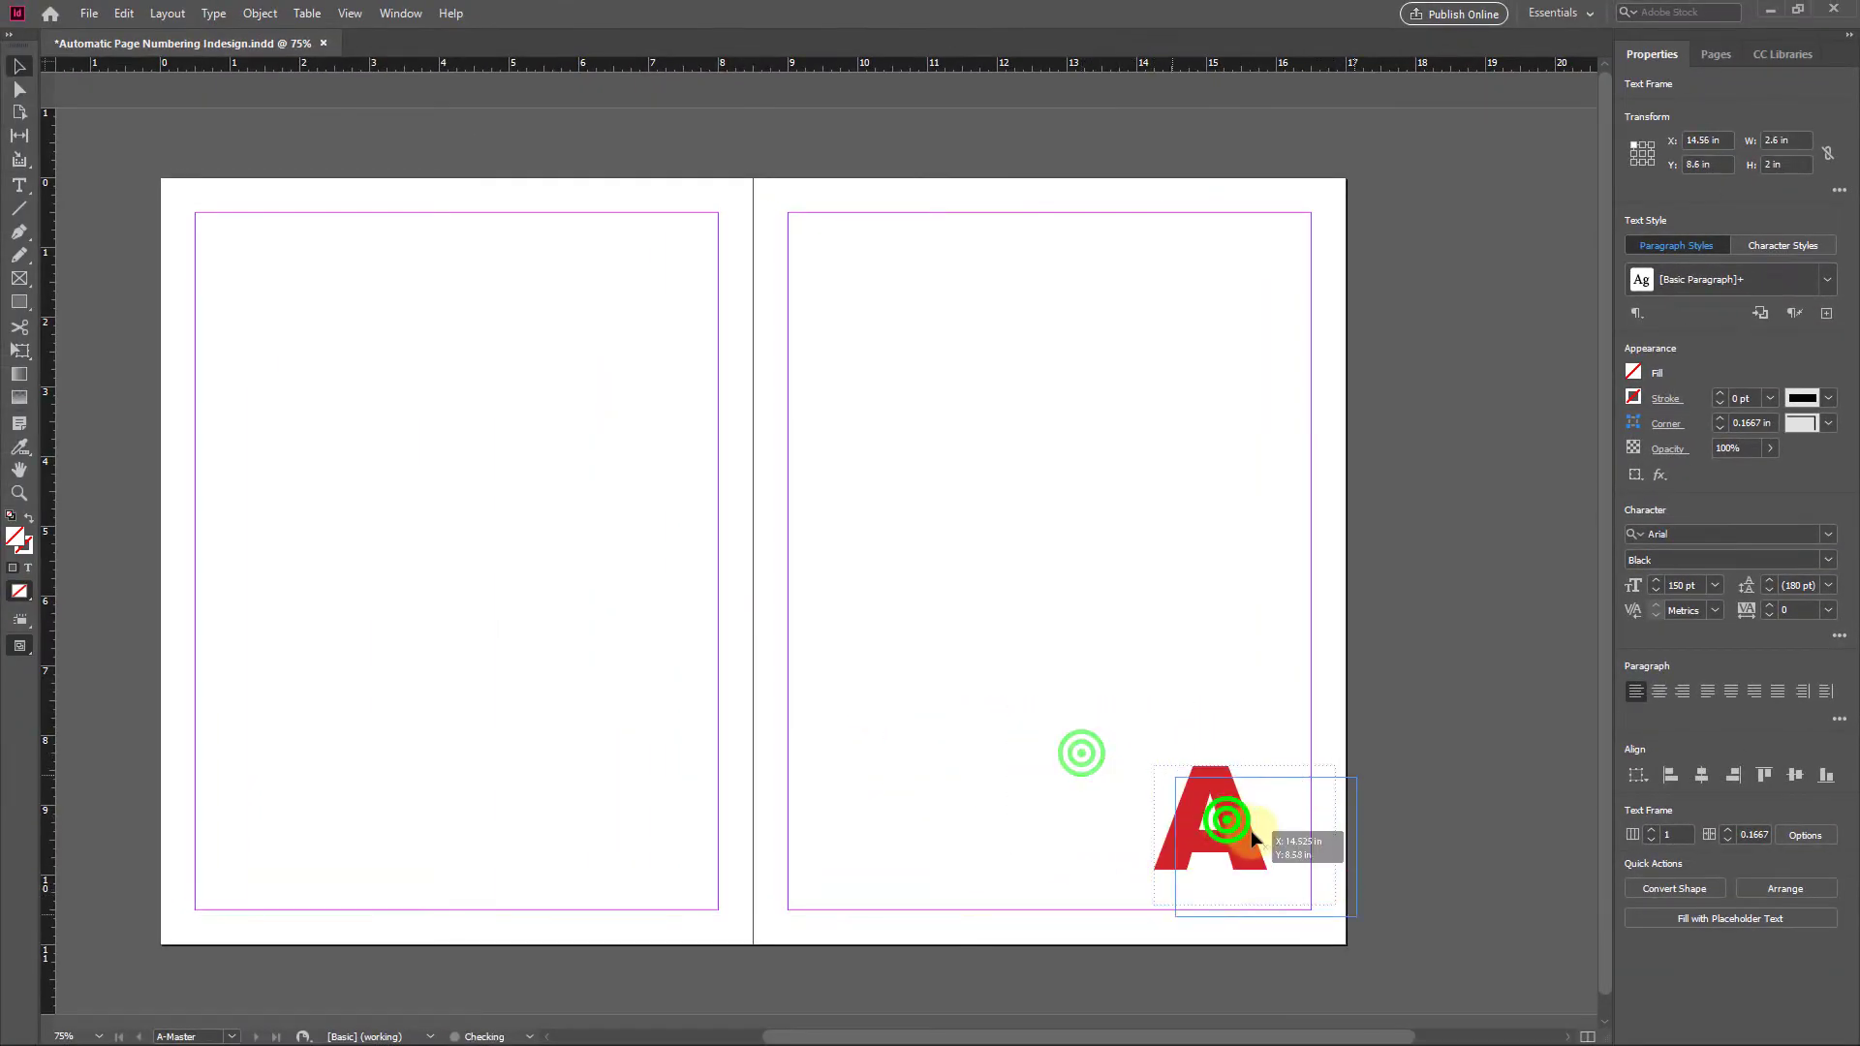
{"action": "left_click_drag", "start_coordinate": [1254, 839], "coordinate": [1253, 839]}
{"action": "left_click_drag", "start_coordinate": [1362, 923], "coordinate": [1300, 901]}
{"action": "left_click_drag", "start_coordinate": [1262, 864], "coordinate": [1271, 875]}
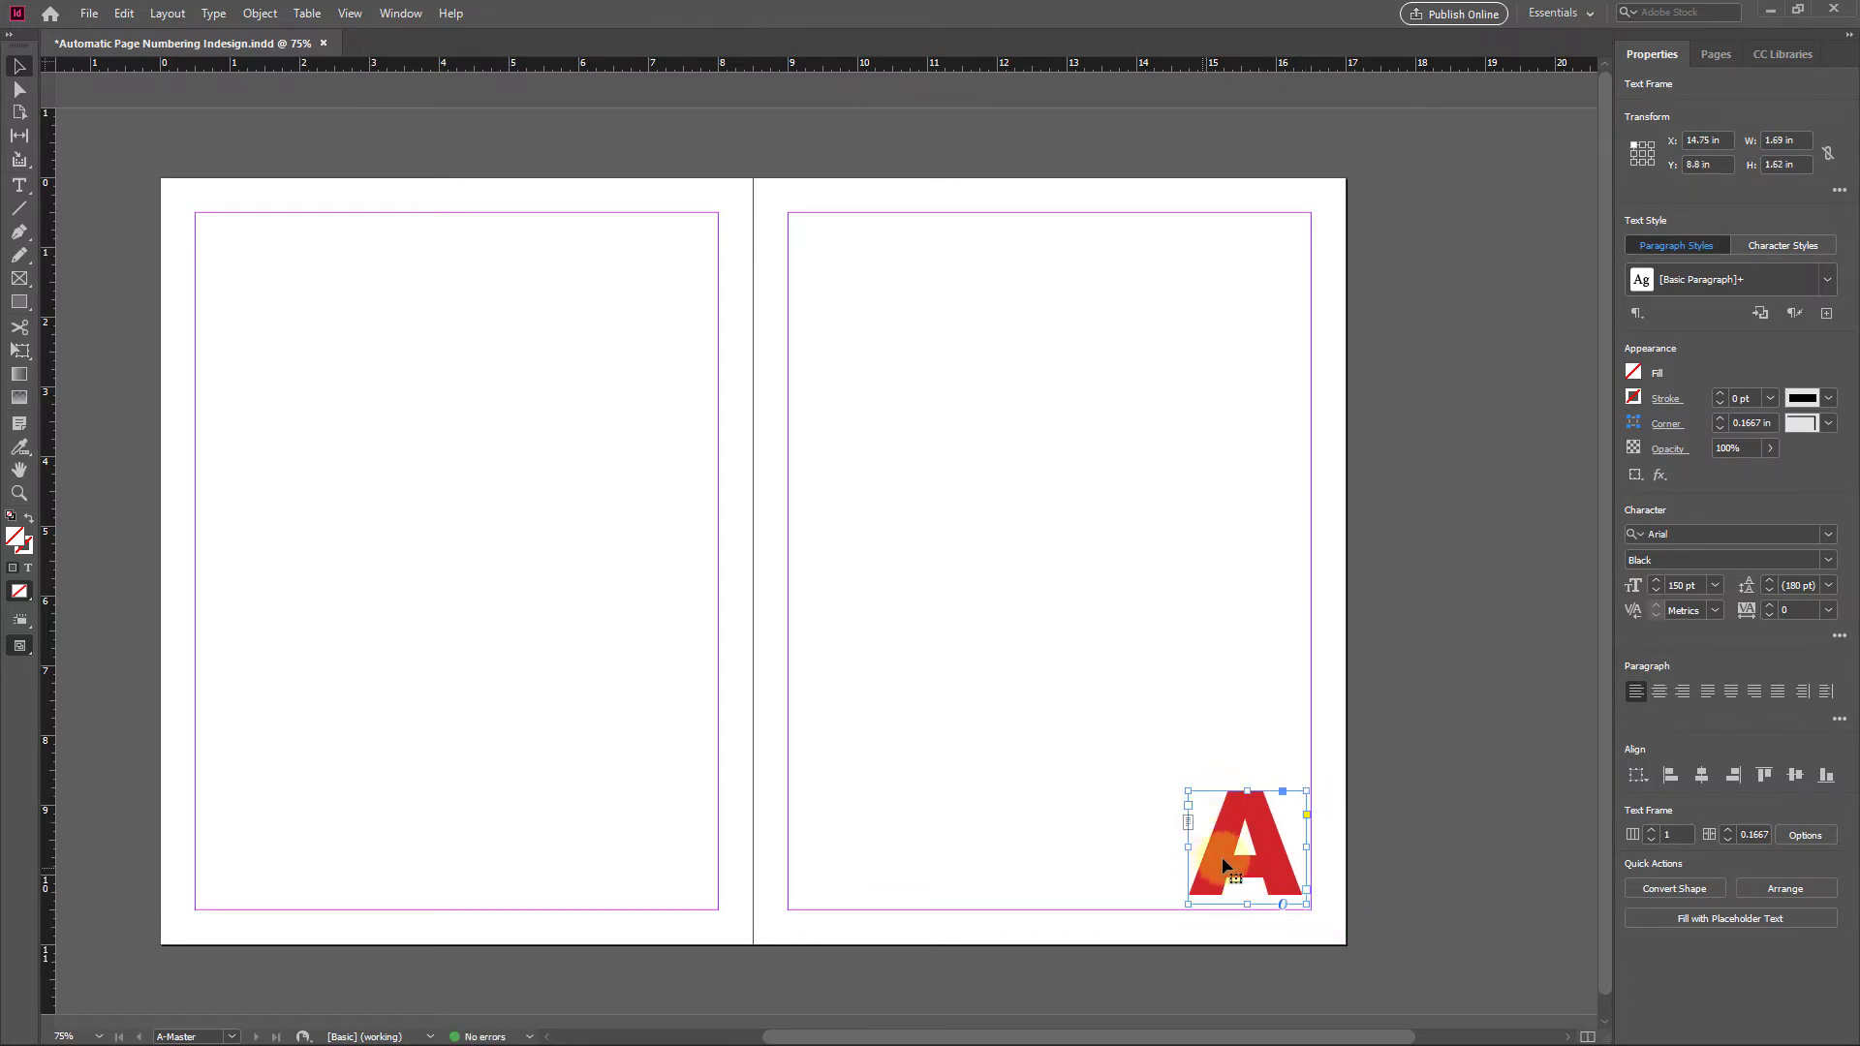
Copy the page-number frame onto the left-hand page of A-Master and place the copy in the lower-right corner inside the margins.
{"action": "right_click", "coordinate": [1262, 838]}
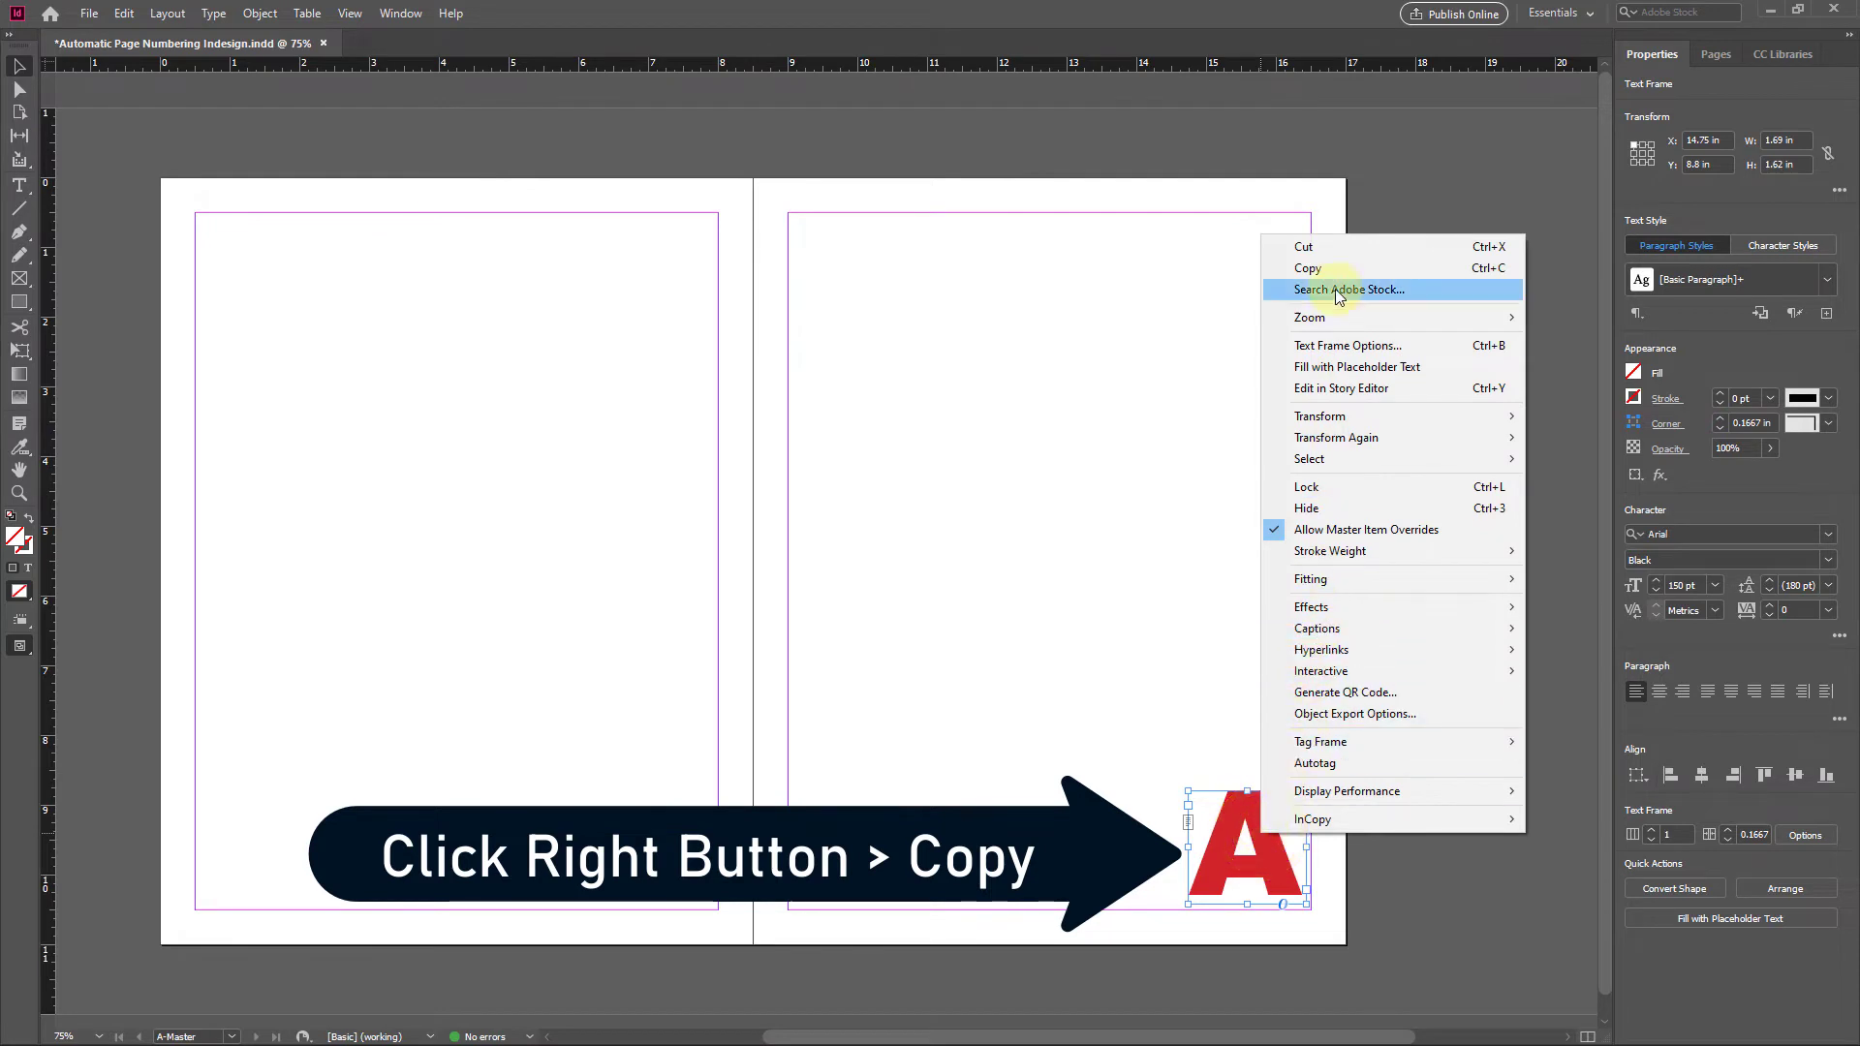
{"action": "left_click", "coordinate": [1314, 270]}
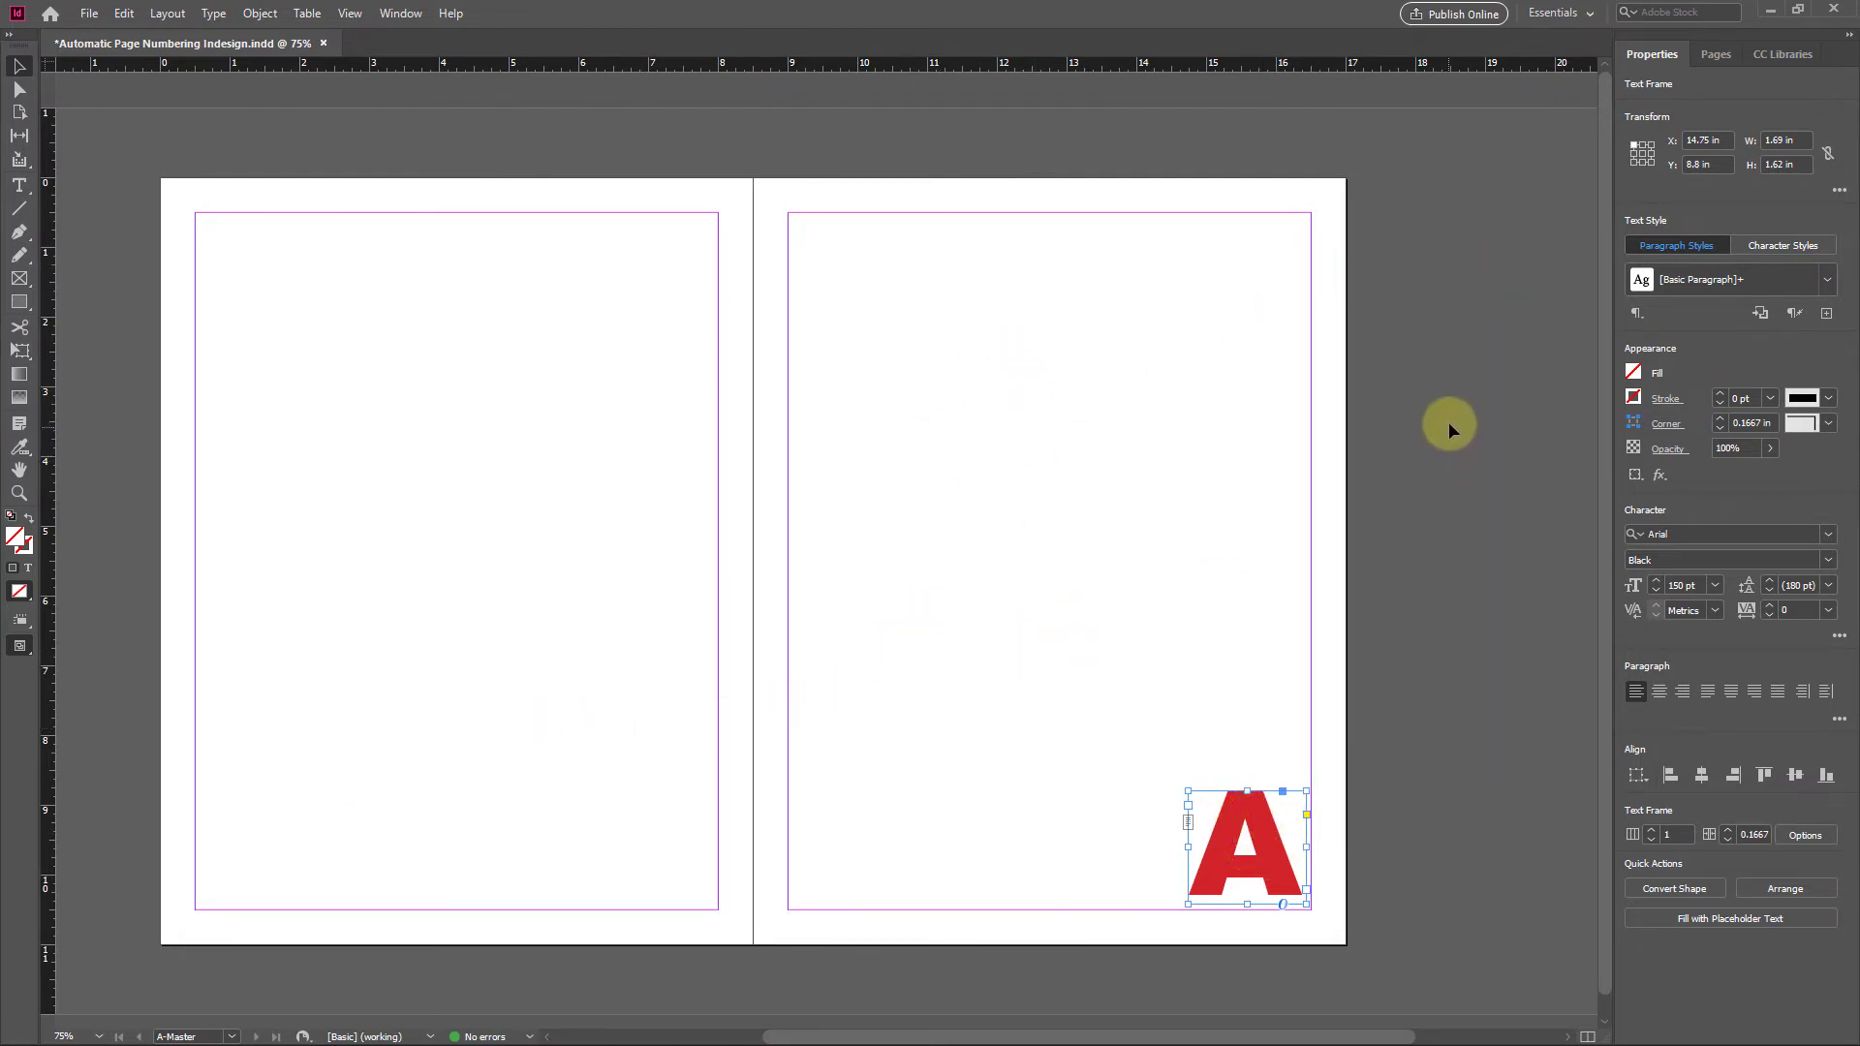
{"action": "left_click", "coordinate": [1720, 52]}
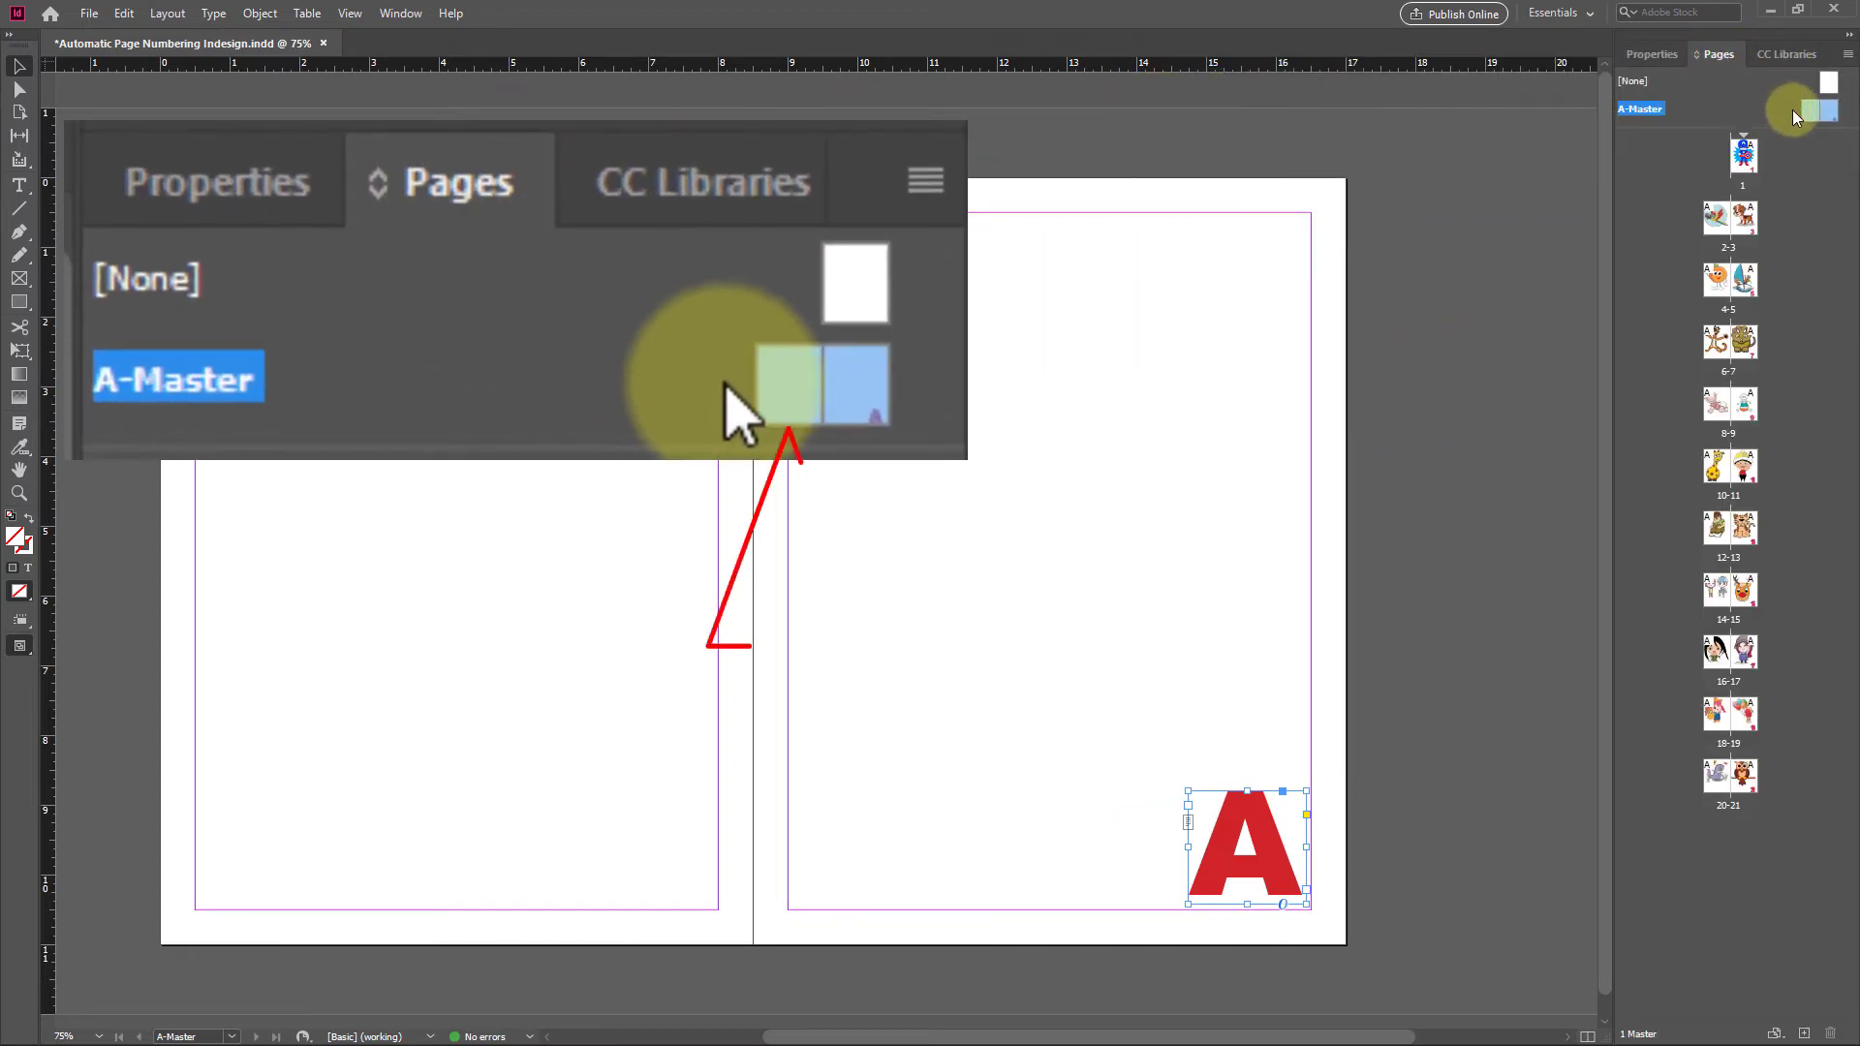
{"action": "left_click", "coordinate": [1811, 111]}
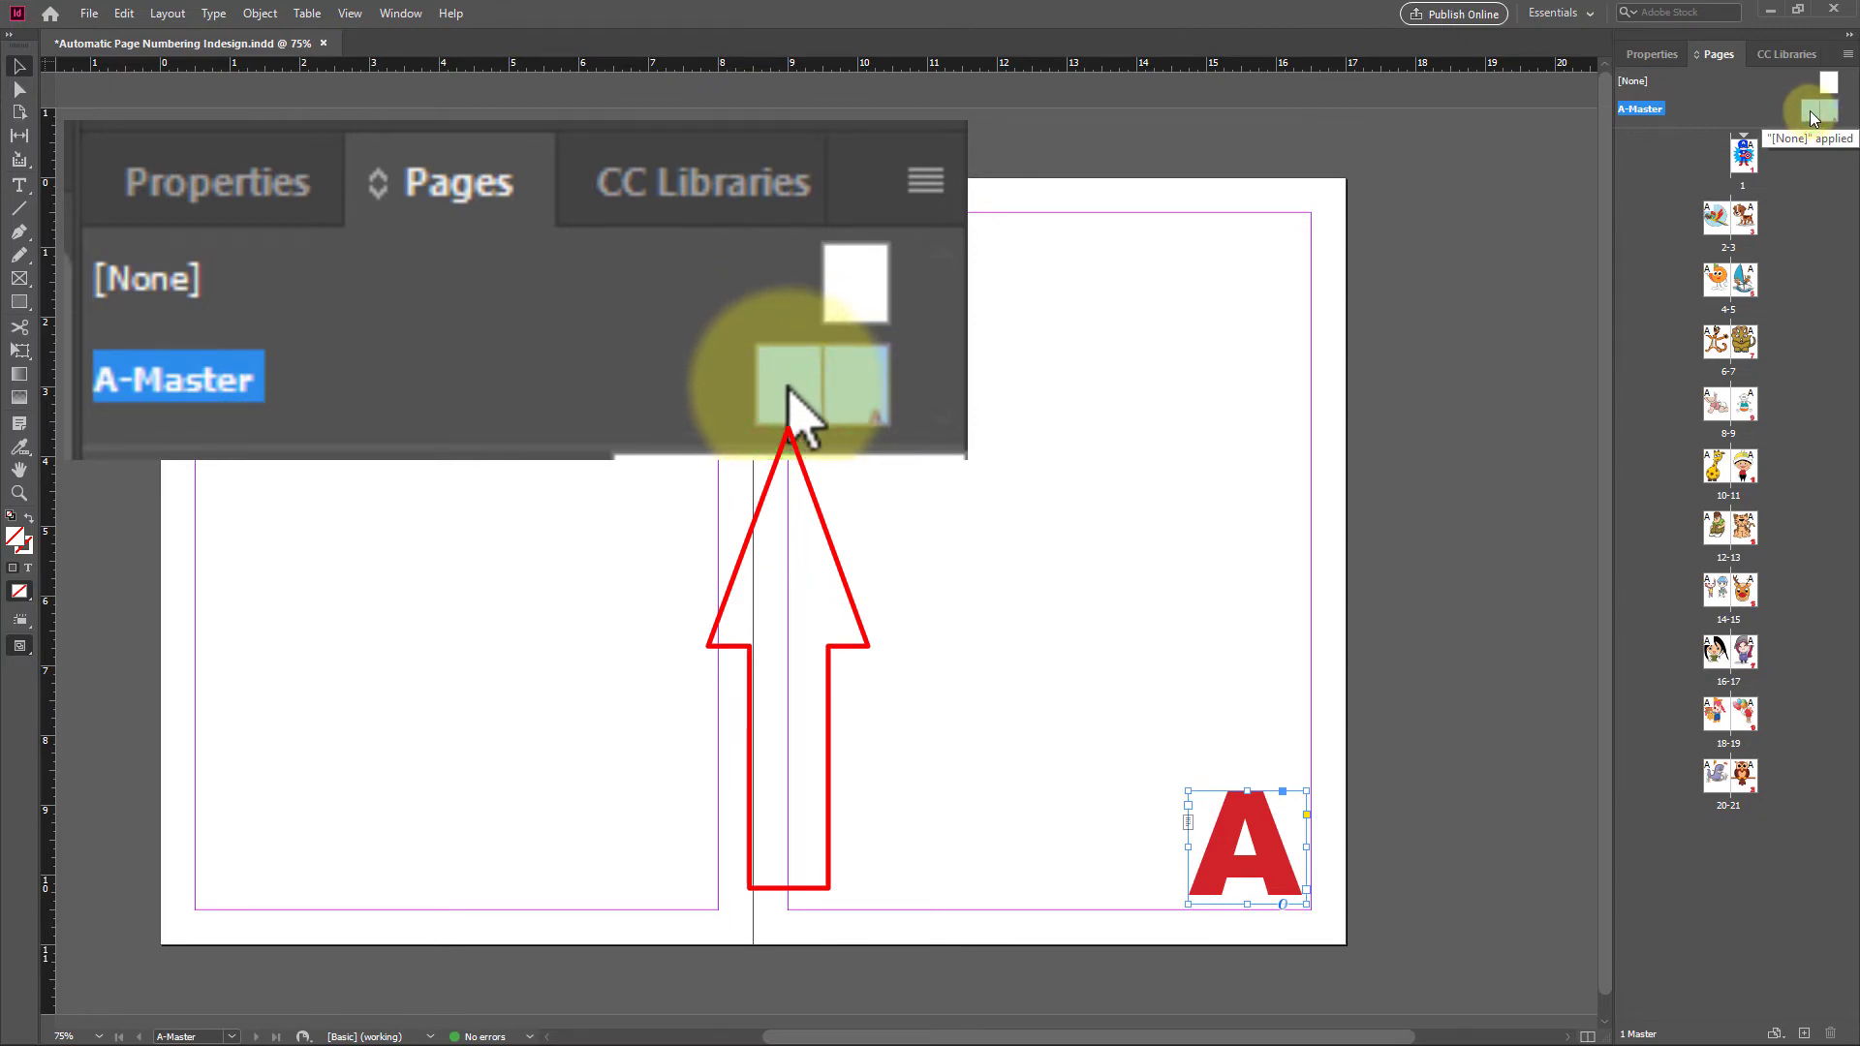
{"action": "double_click", "coordinate": [1814, 113]}
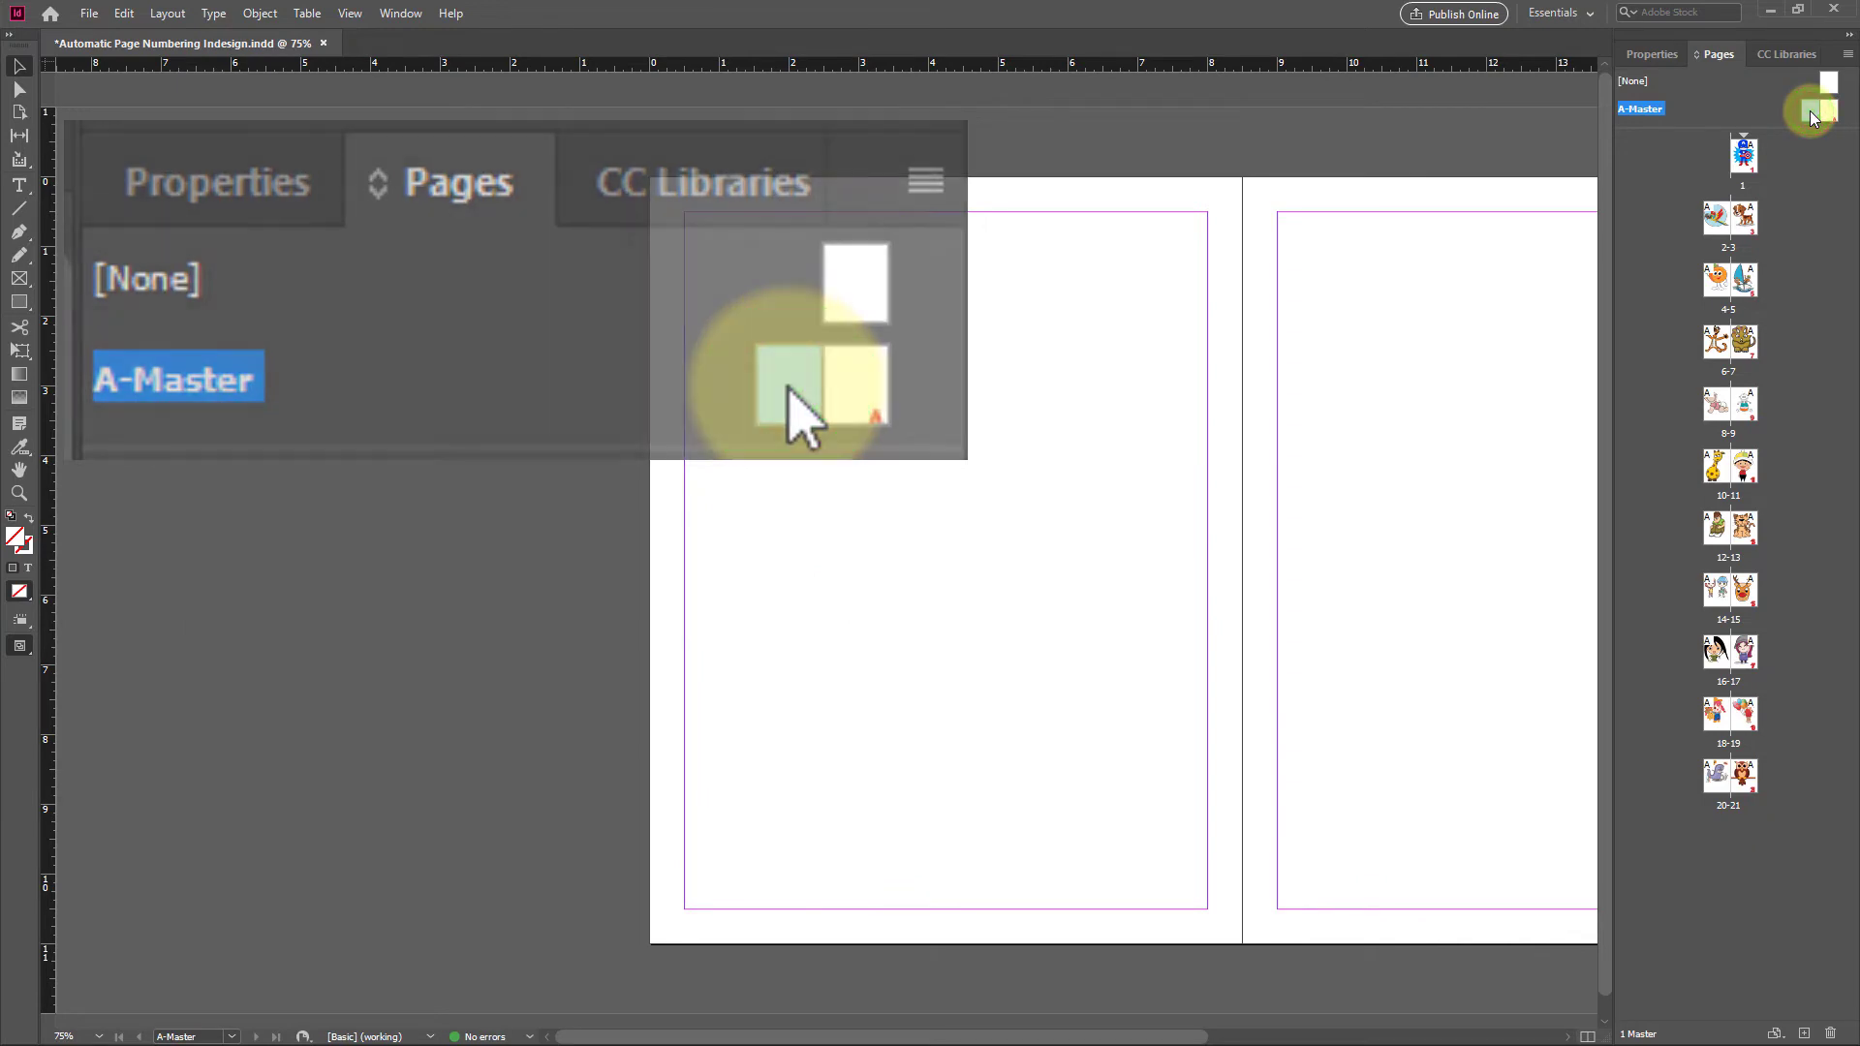
{"action": "right_click", "coordinate": [906, 559]}
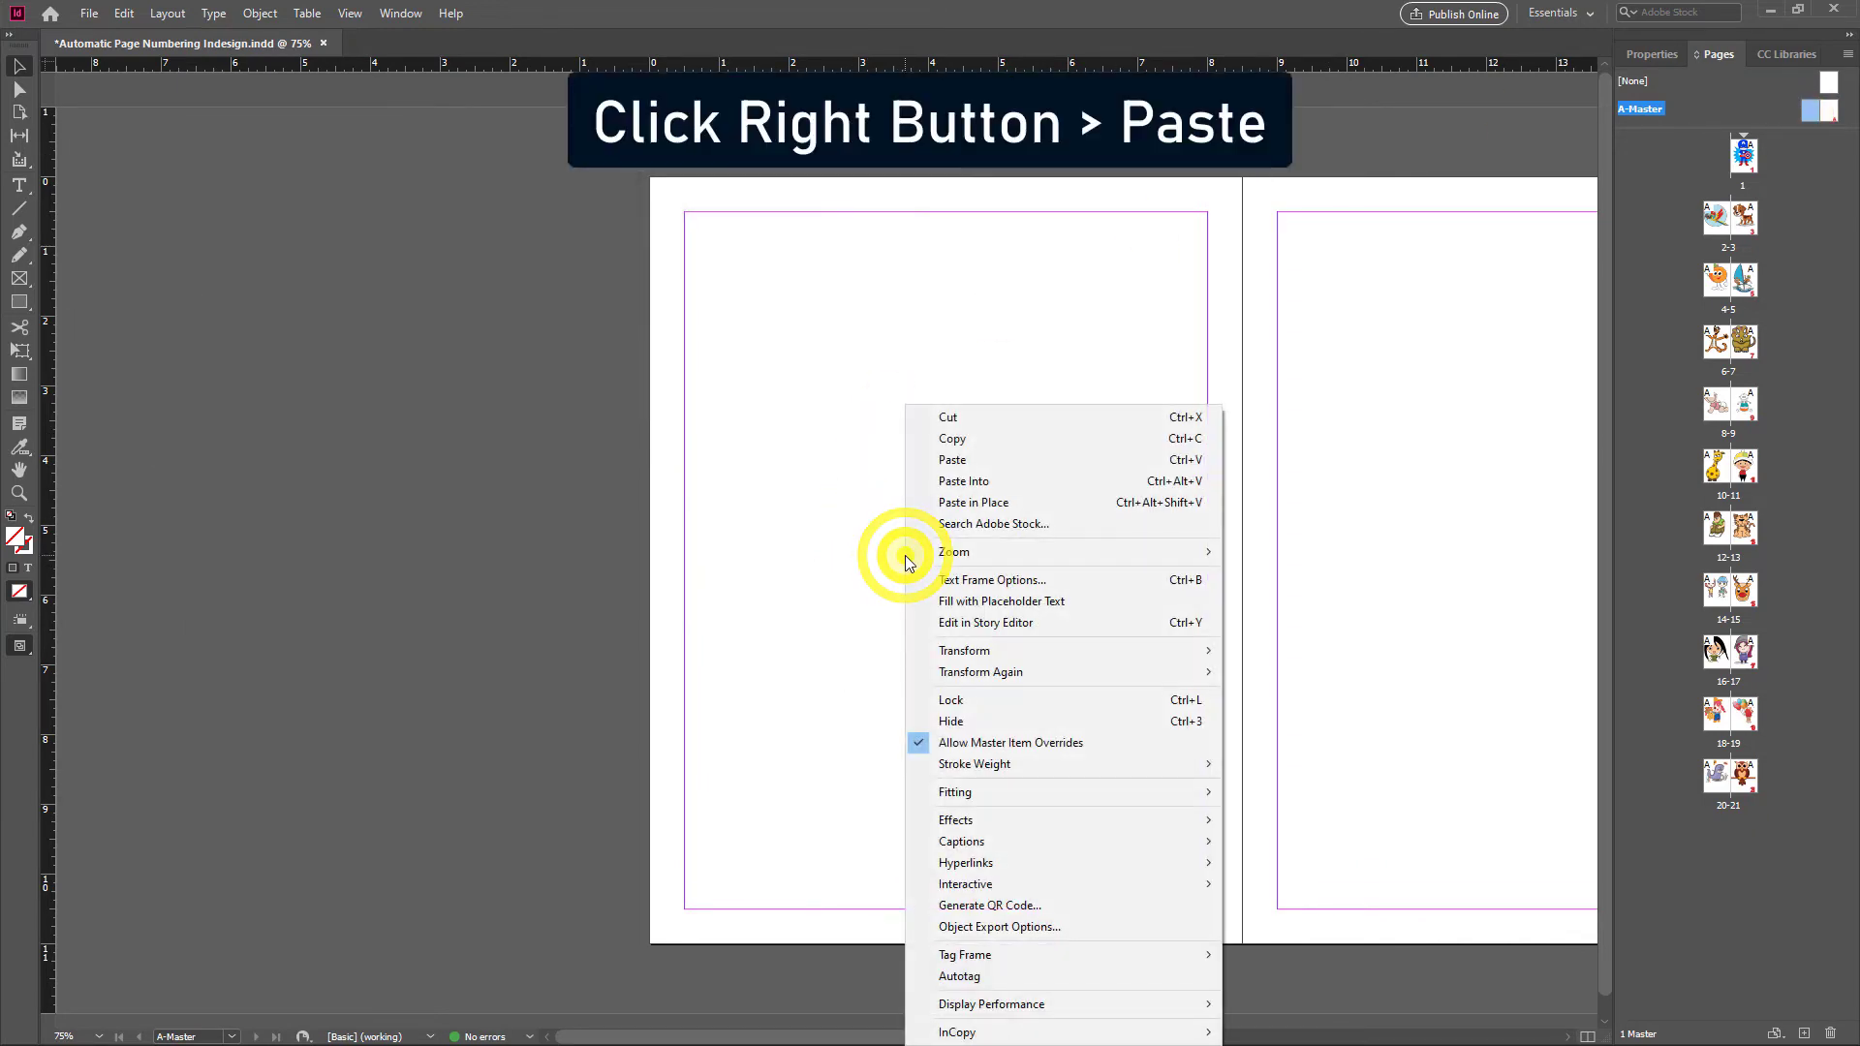
{"action": "left_click", "coordinate": [968, 461]}
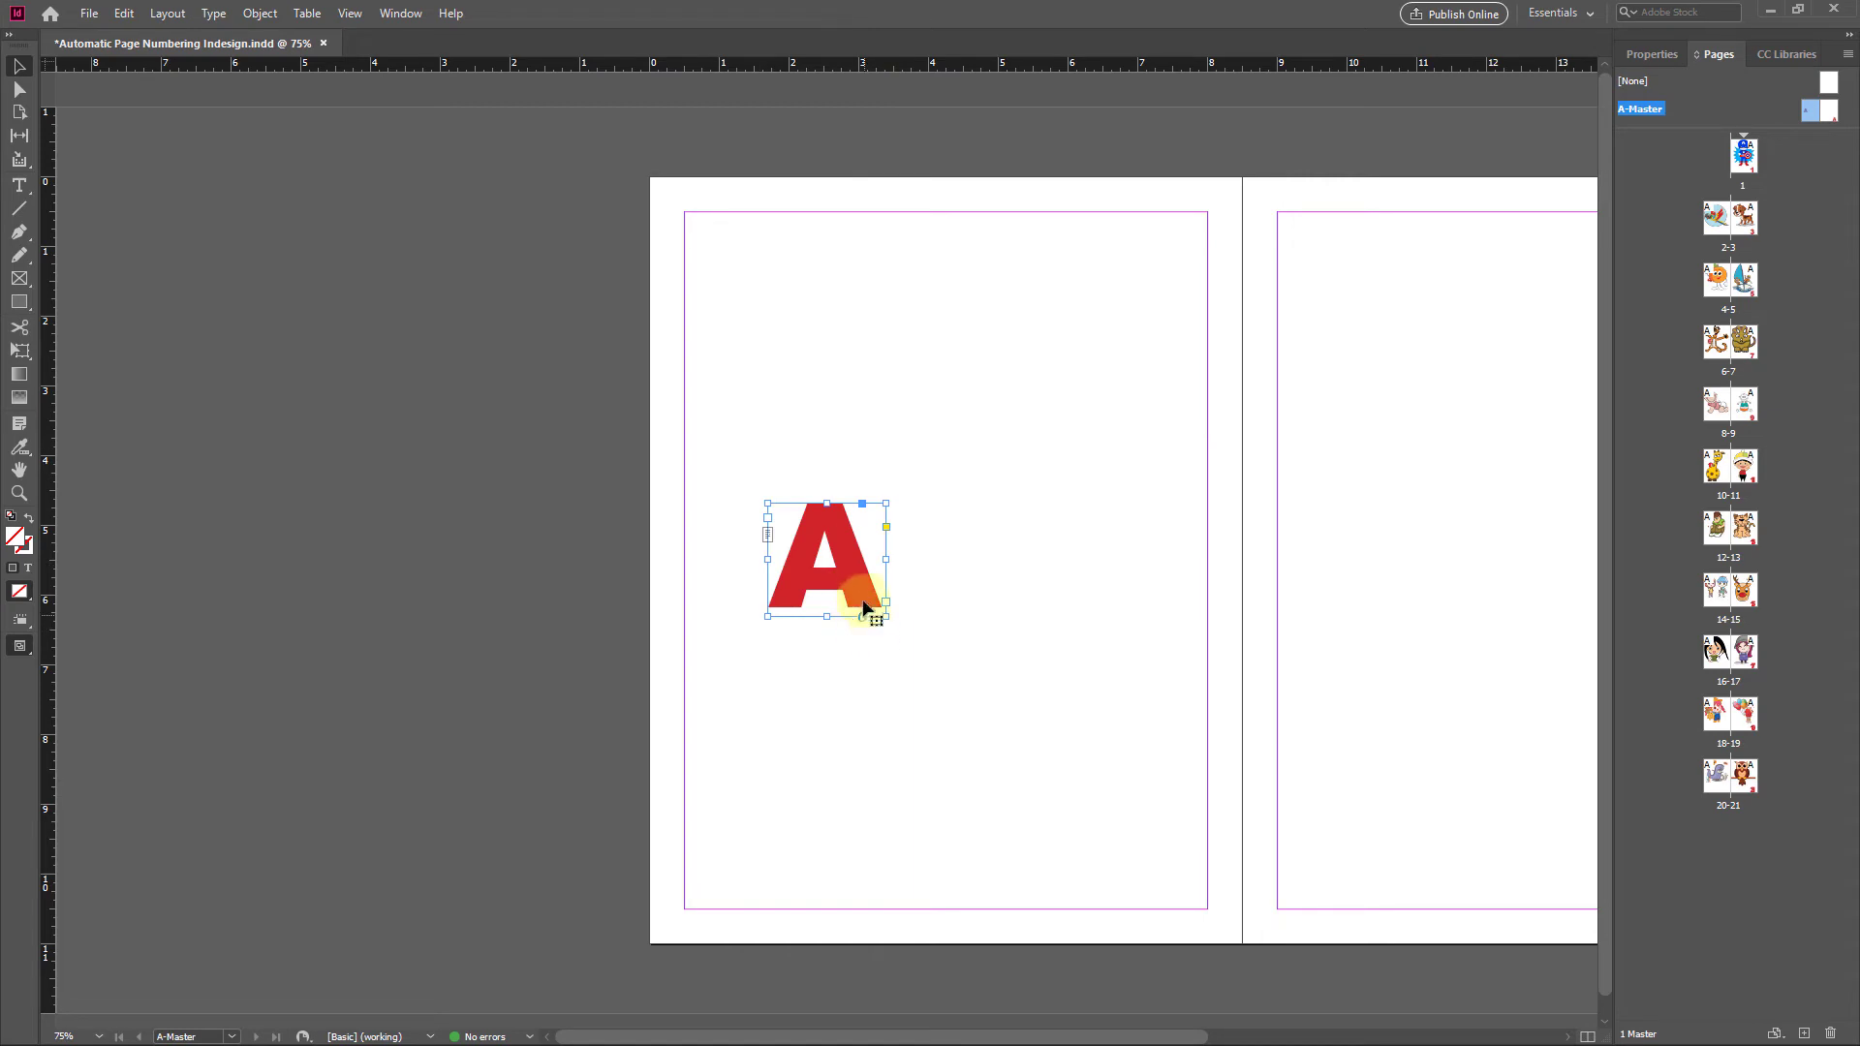
{"action": "left_click_drag", "start_coordinate": [860, 589], "coordinate": [1199, 903]}
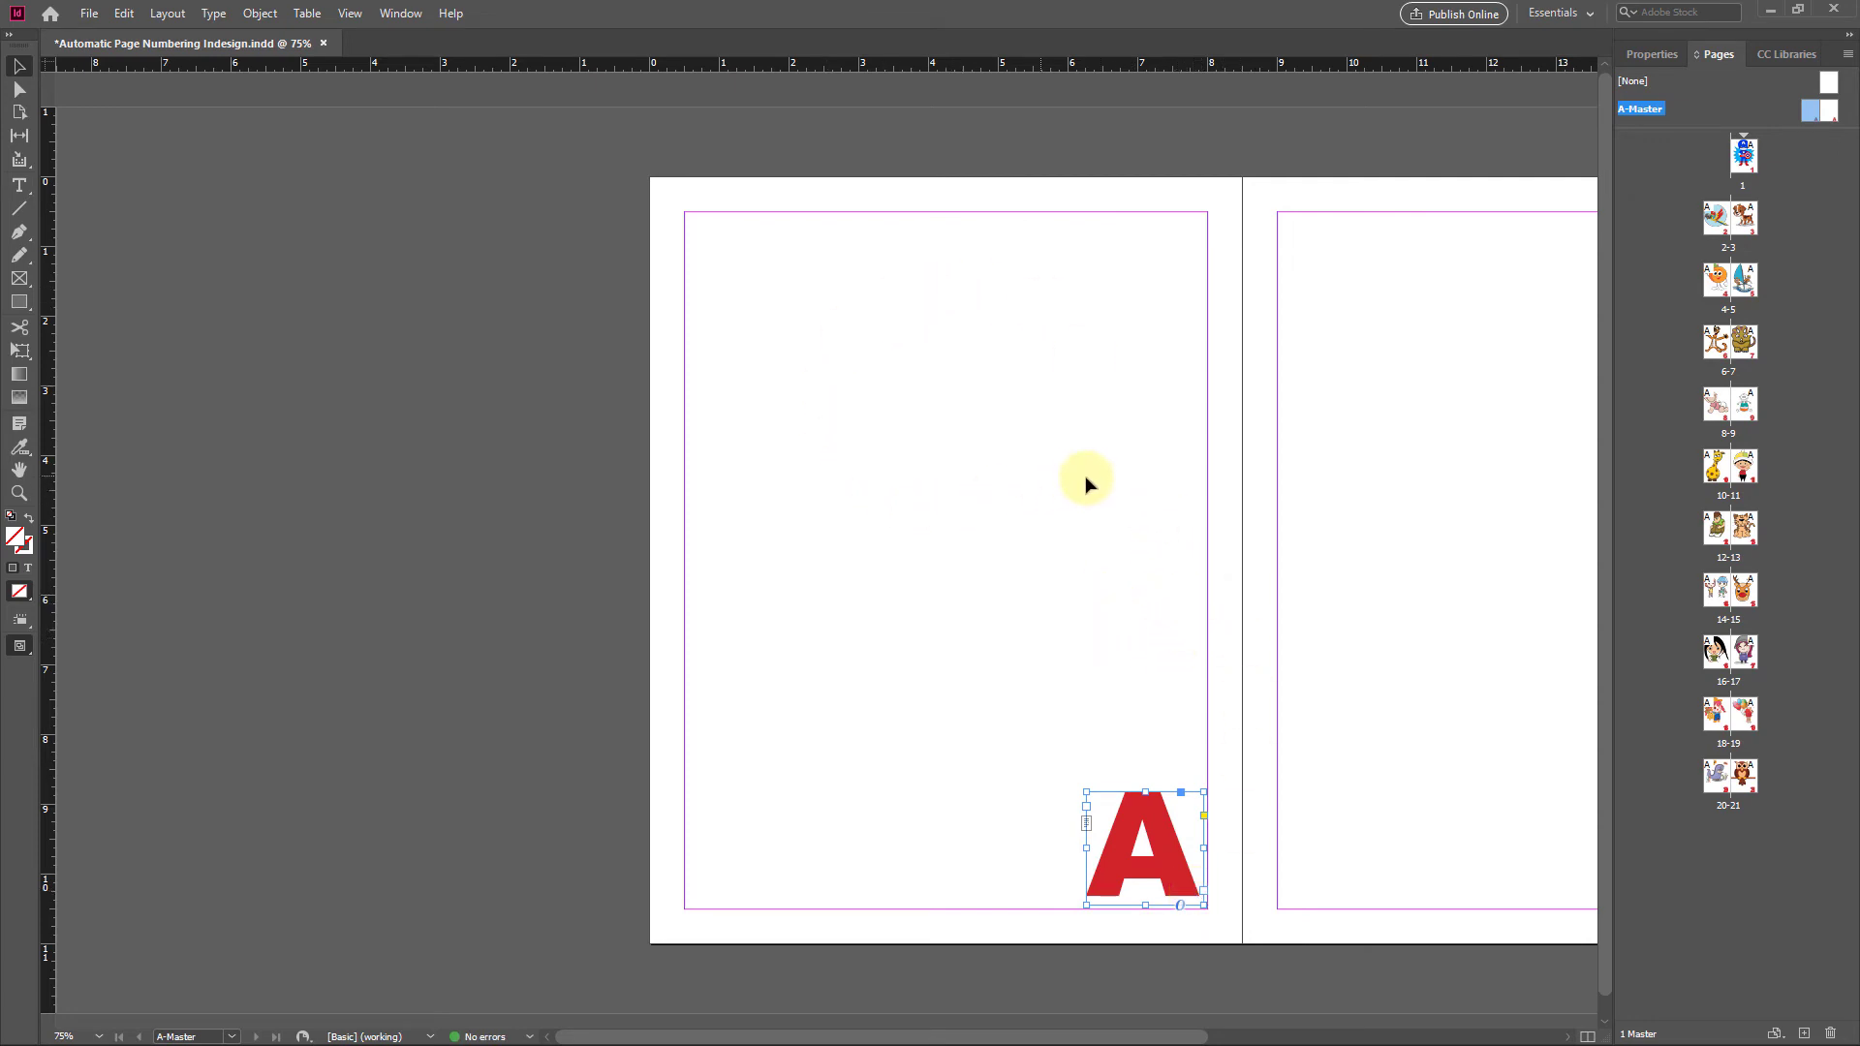
Open page 1 and examine the automatic page numbers on it and on the following spreads.
{"action": "double_click", "coordinate": [1744, 163]}
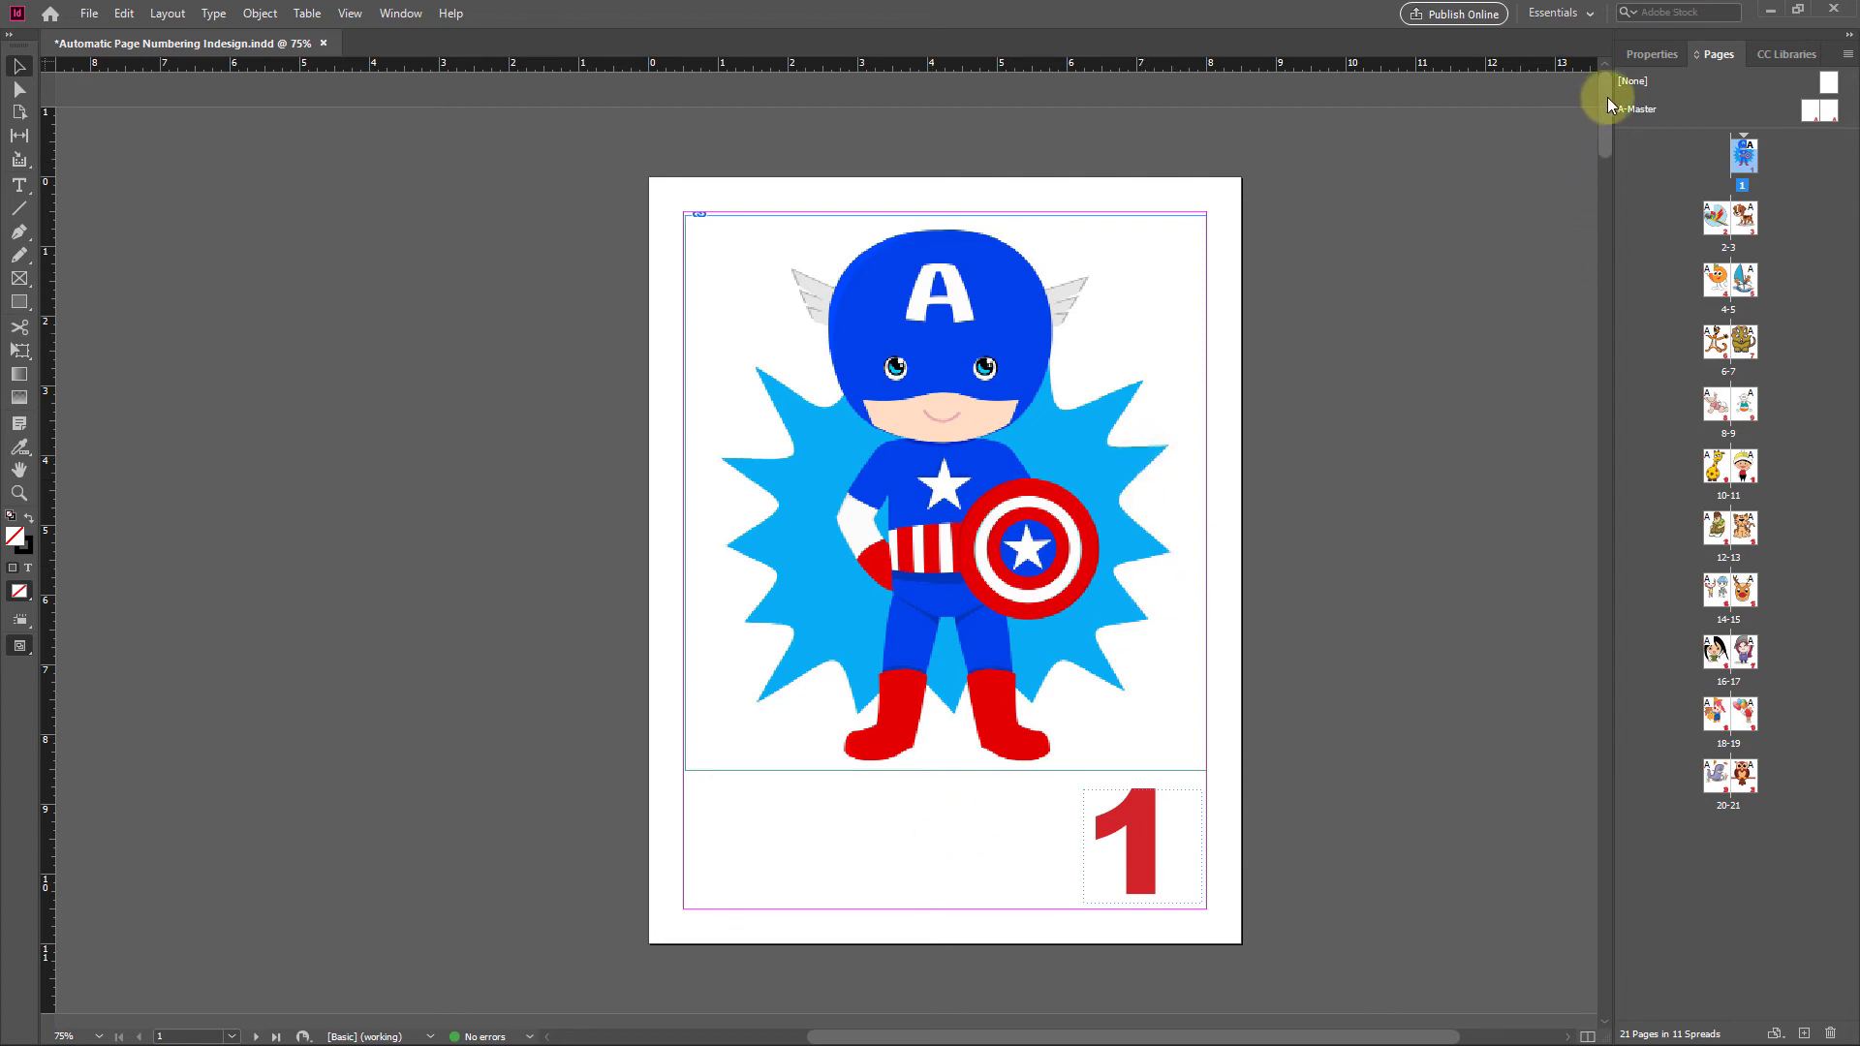
{"action": "left_click_drag", "start_coordinate": [1607, 97], "coordinate": [1606, 192]}
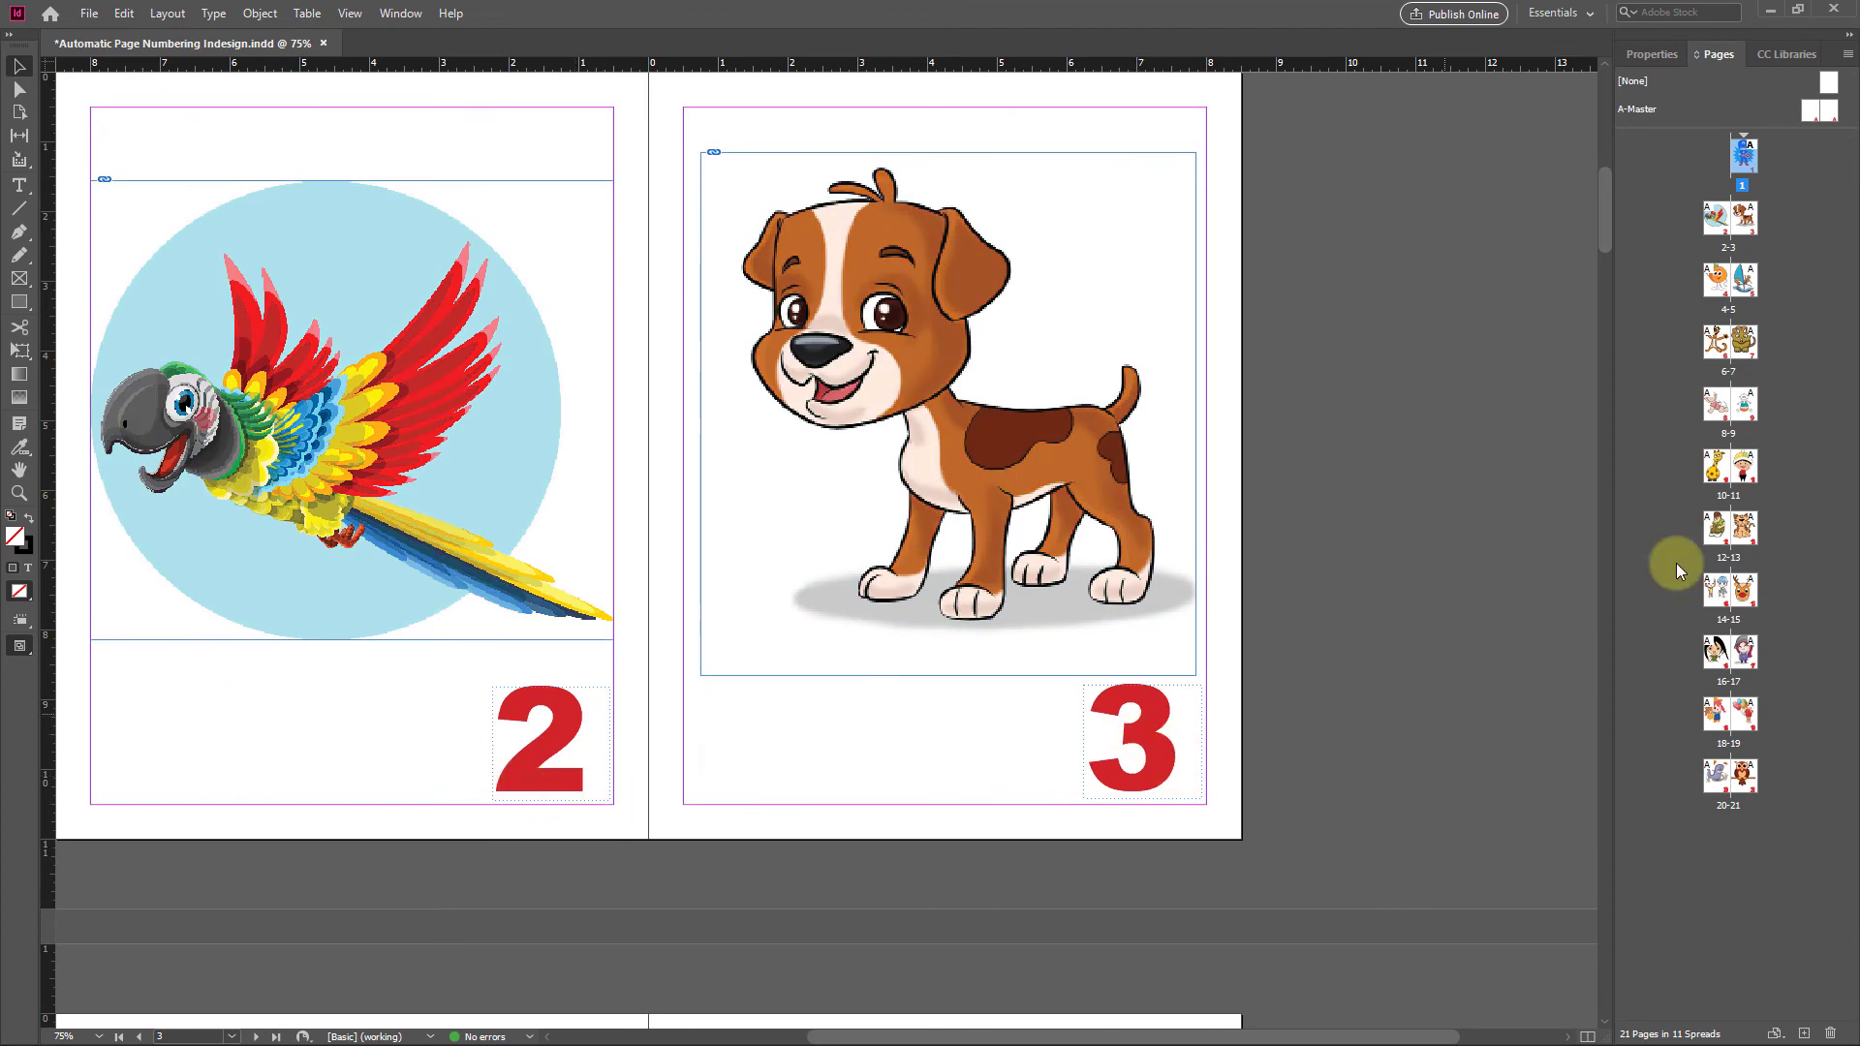
{"action": "left_click_drag", "start_coordinate": [1601, 200], "coordinate": [1601, 246]}
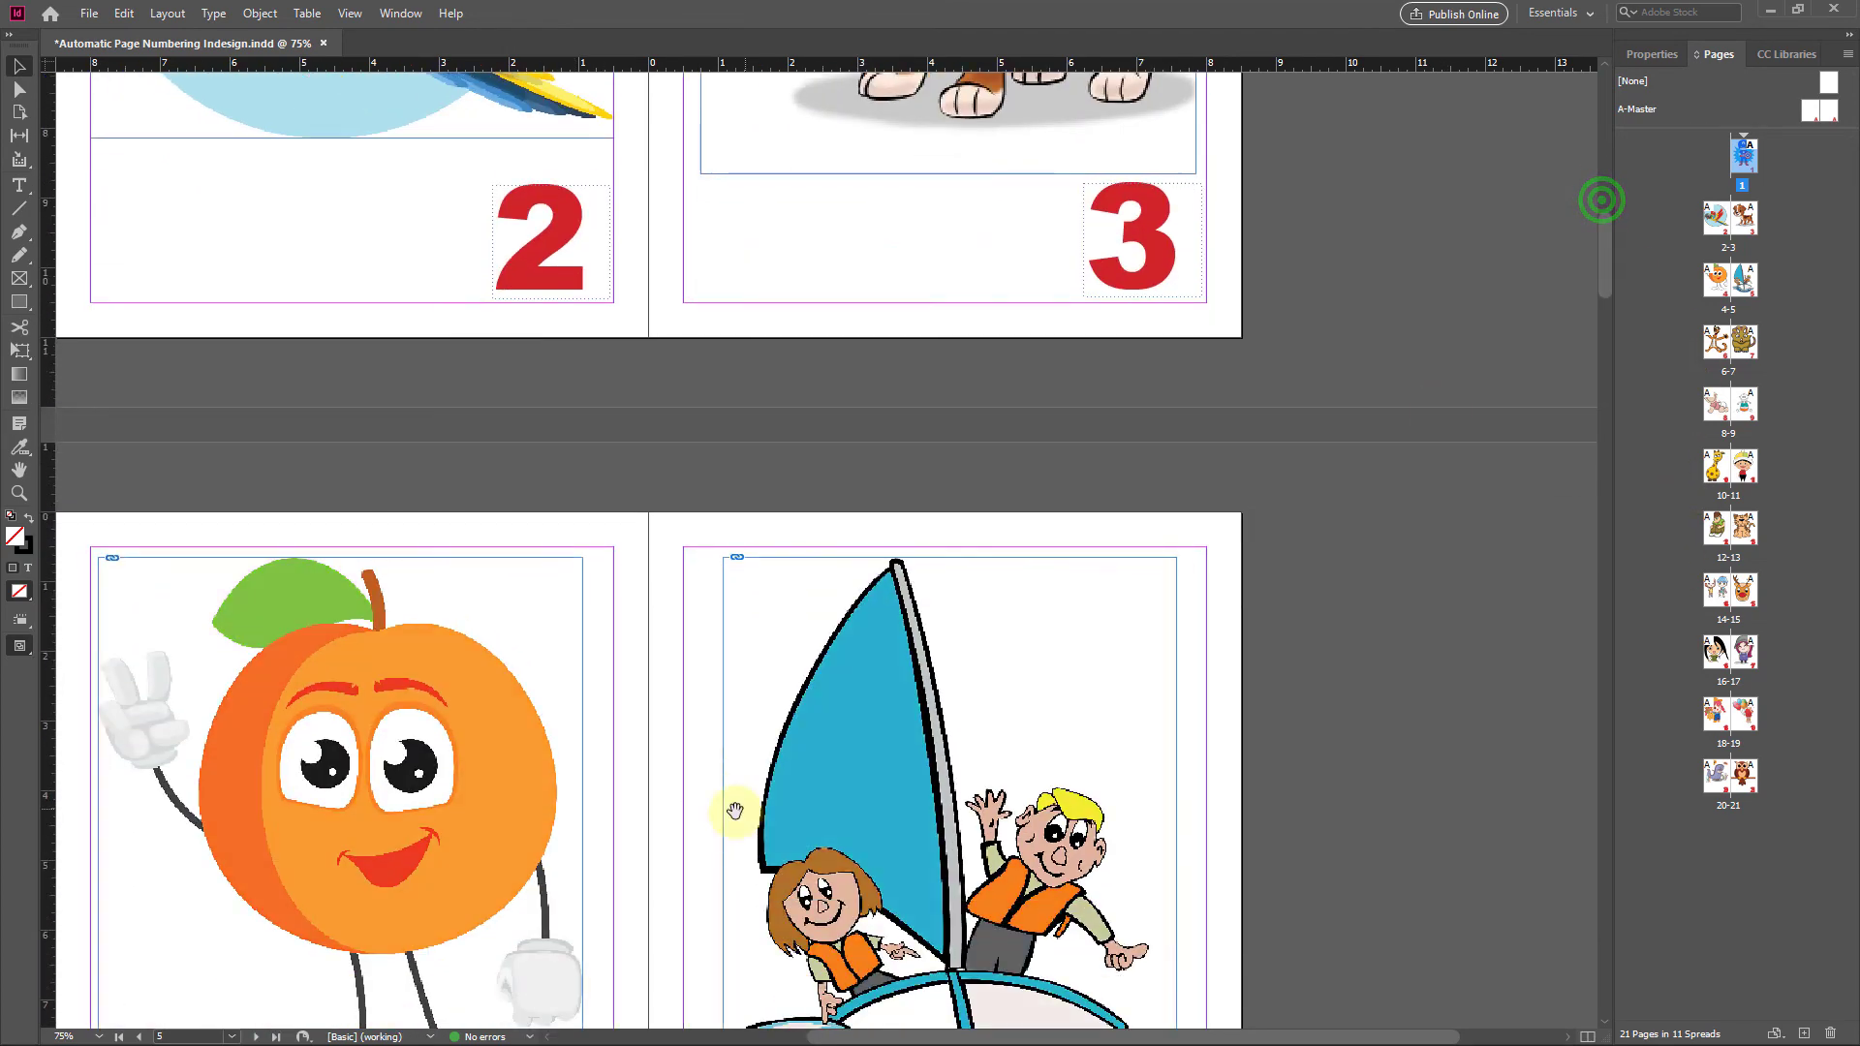
{"action": "left_click_drag", "start_coordinate": [738, 812], "coordinate": [967, 778]}
{"action": "left_click_drag", "start_coordinate": [1608, 253], "coordinate": [1616, 410]}
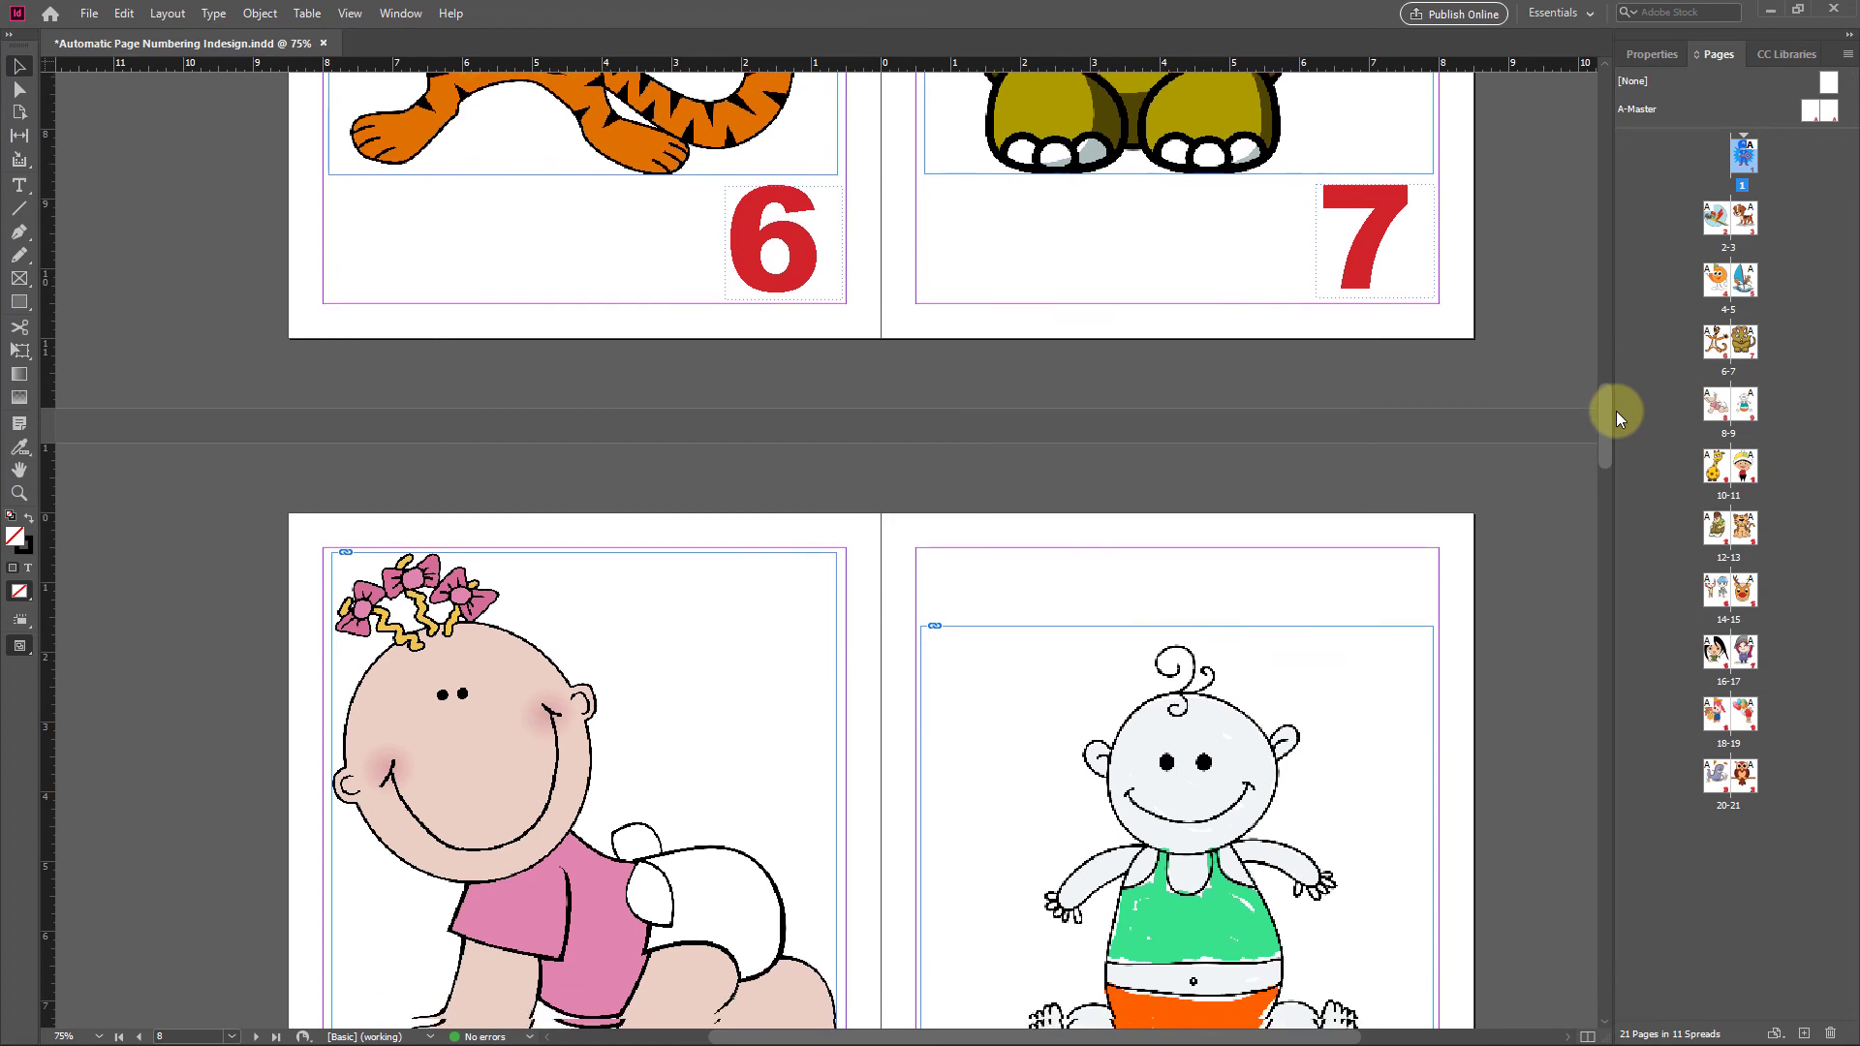